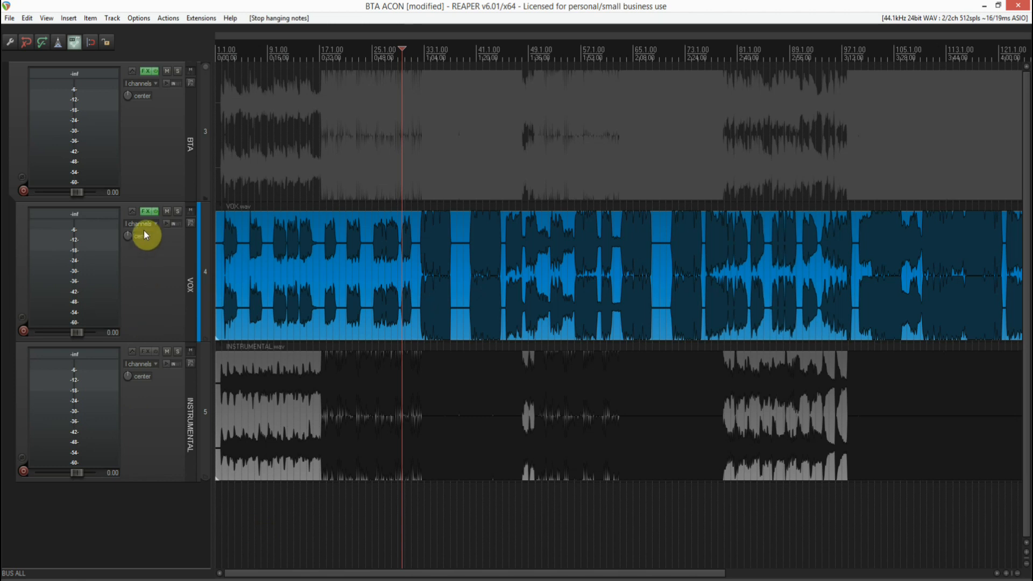
# Open the VOX track's Verberate effect, lower the ER level to -5.6 dB and look through the early reflections modes.
pyautogui.click(145, 211)
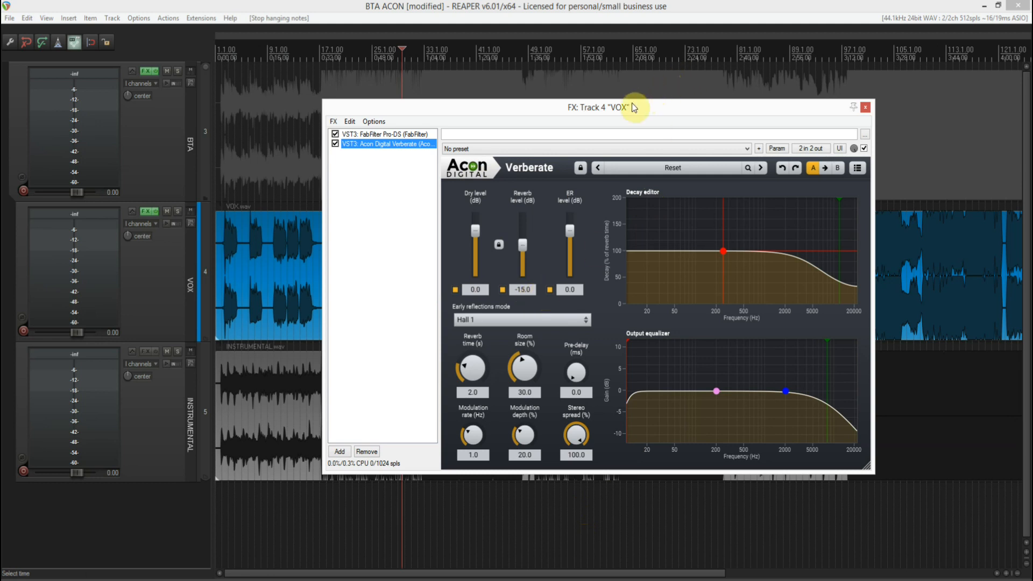
pyautogui.moveTo(635, 107); pyautogui.dragTo(515, 82)
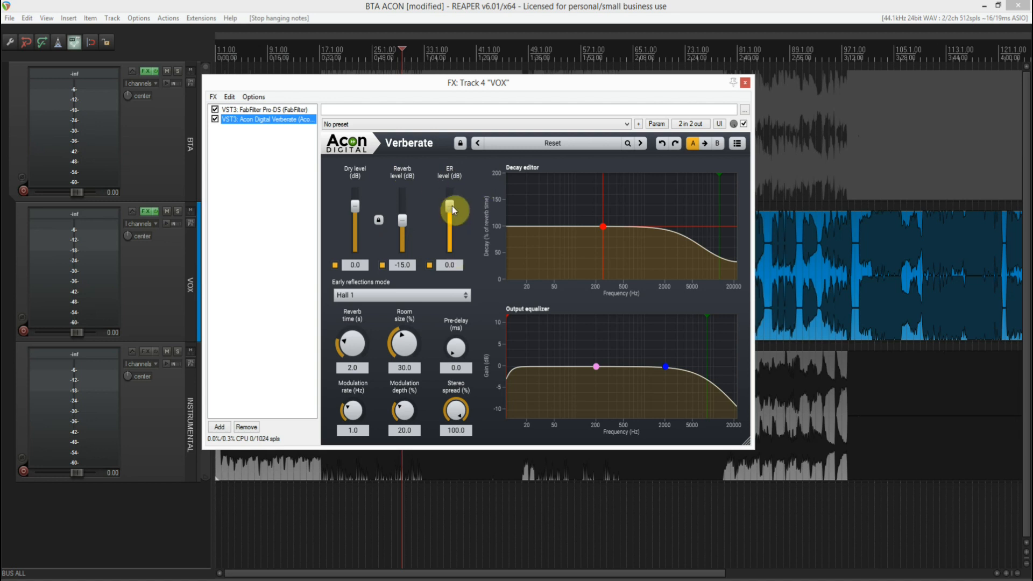
pyautogui.moveTo(443, 210)
pyautogui.mouseDown()
pyautogui.moveTo(447, 238)
pyautogui.moveTo(447, 210)
pyautogui.mouseUp()
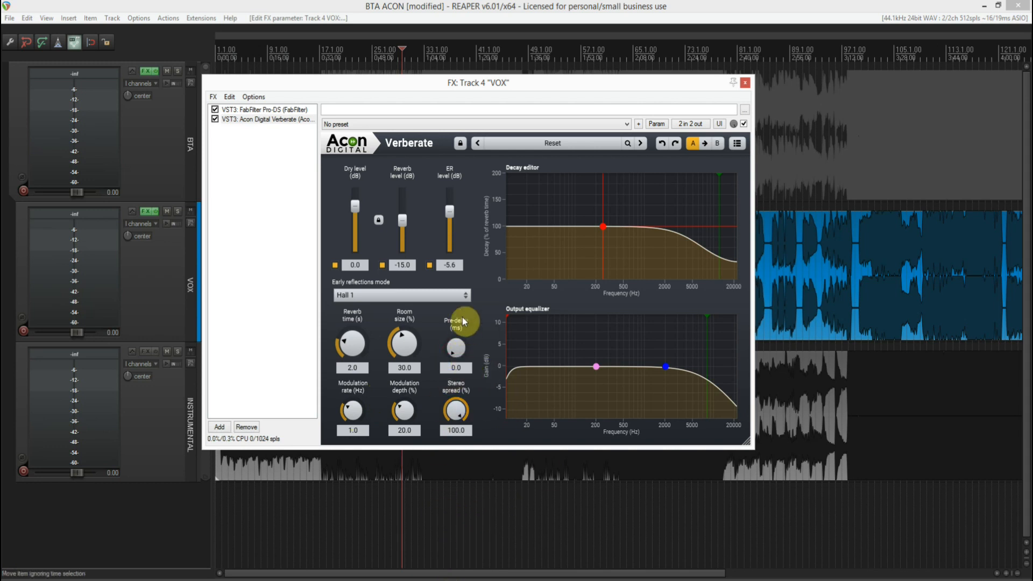
pyautogui.click(458, 299)
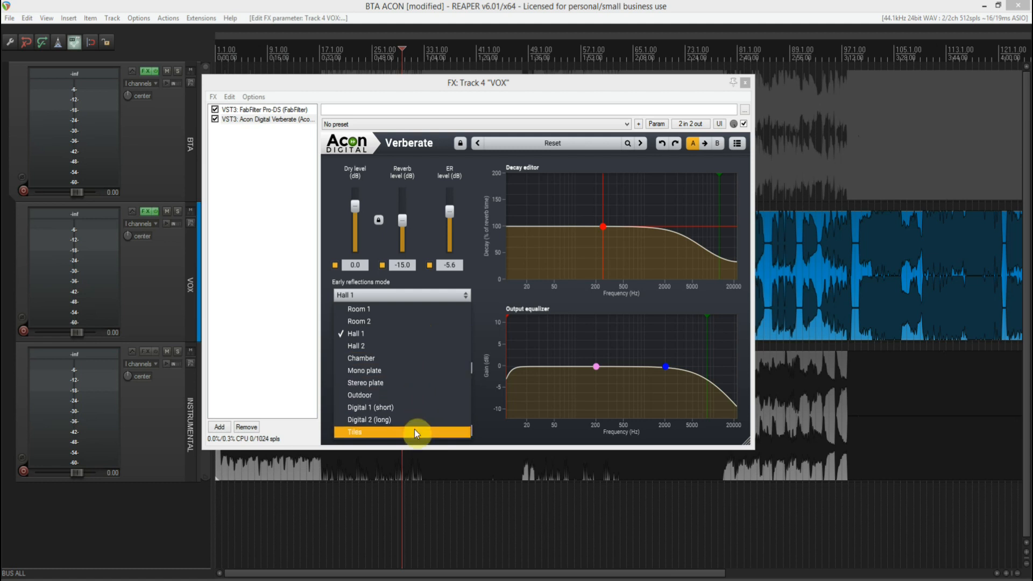
pyautogui.click(497, 295)
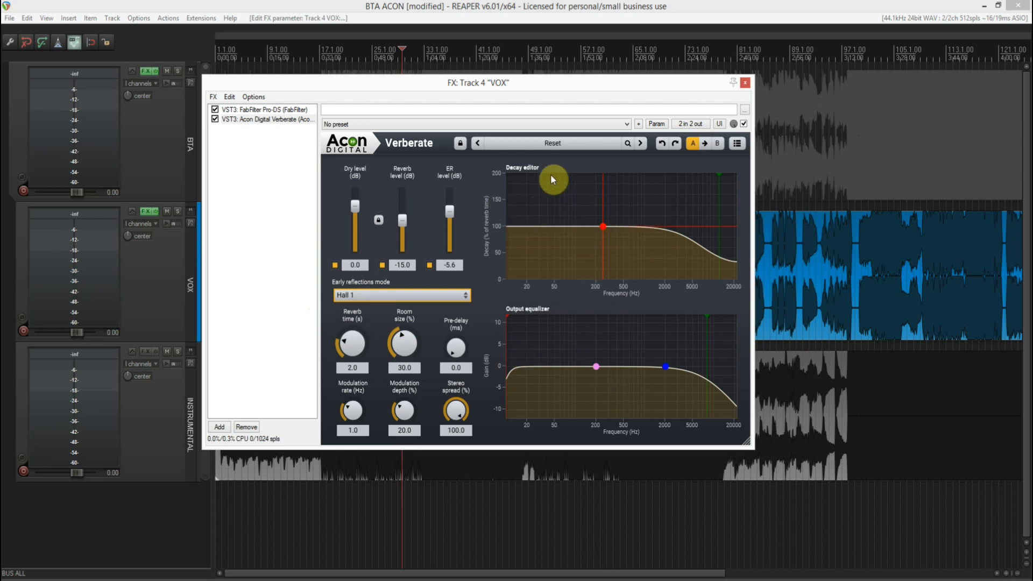
# In the decay editor, lower the low-frequency decay to about 50% around 120 Hz and shift the high-frequency marker to a lower frequency.
pyautogui.moveTo(600, 228); pyautogui.dragTo(586, 252)
pyautogui.moveTo(718, 175); pyautogui.dragTo(698, 176)
pyautogui.moveTo(586, 252)
pyautogui.mouseDown()
pyautogui.moveTo(577, 262)
pyautogui.moveTo(581, 253)
pyautogui.mouseUp()
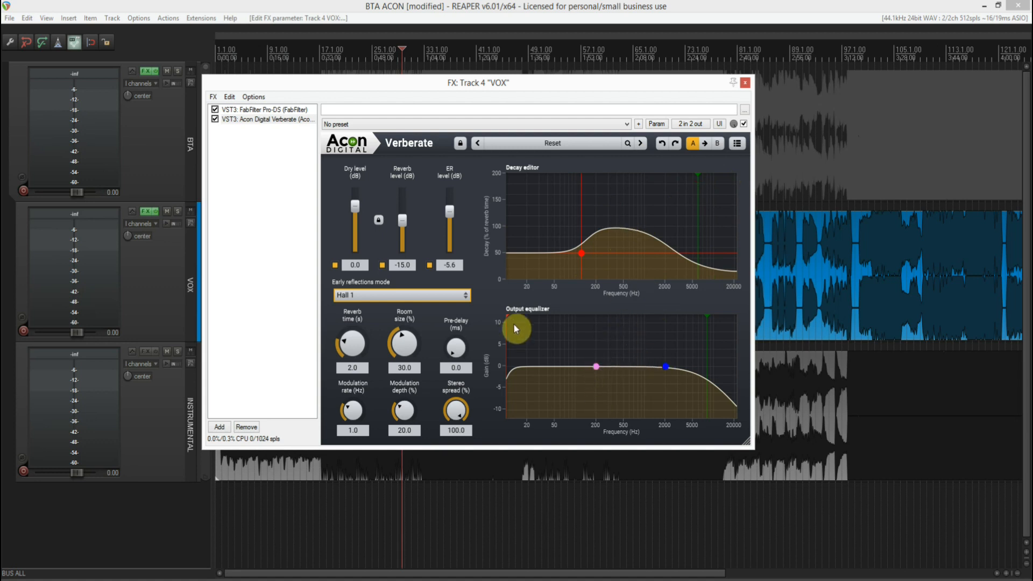
# Shape Verberate's output equalizer with a low cut around 120 Hz, a low-band boost of about 6 dB and a high-band boost of about 3 dB.
pyautogui.moveTo(519, 319); pyautogui.dragTo(579, 315)
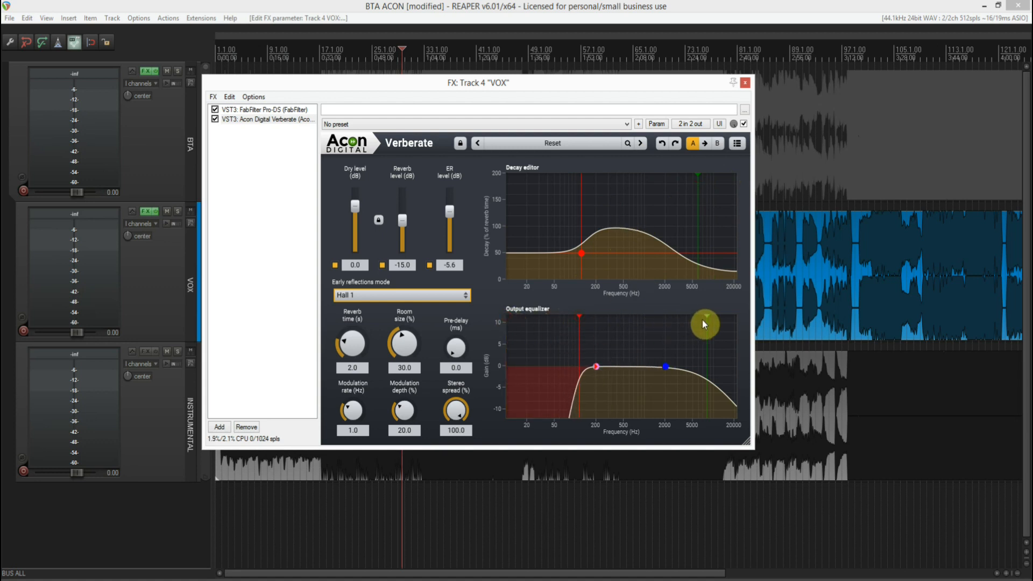
pyautogui.moveTo(702, 320); pyautogui.dragTo(687, 317)
pyautogui.moveTo(596, 366); pyautogui.dragTo(601, 366)
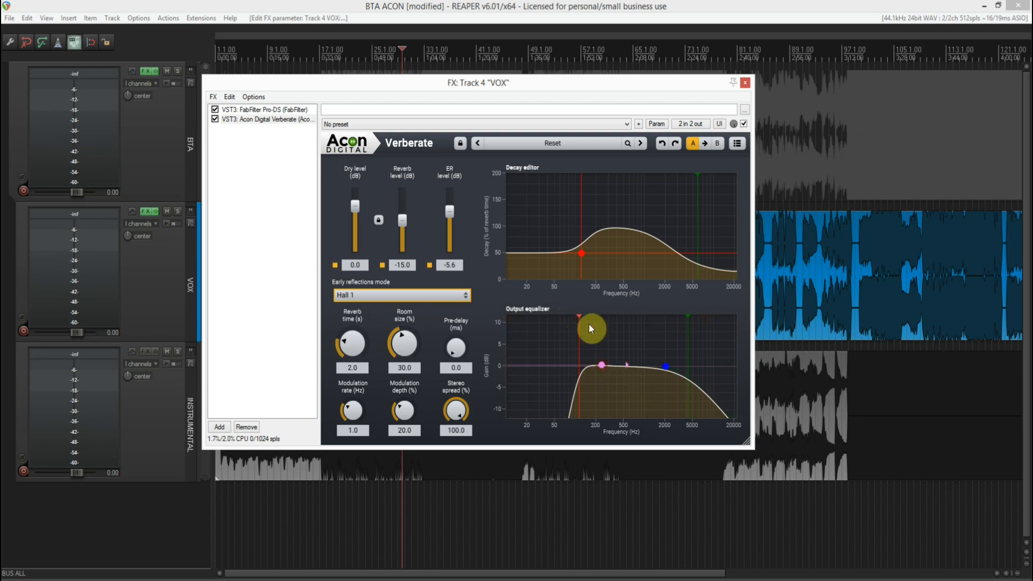
pyautogui.moveTo(579, 317); pyautogui.dragTo(592, 321)
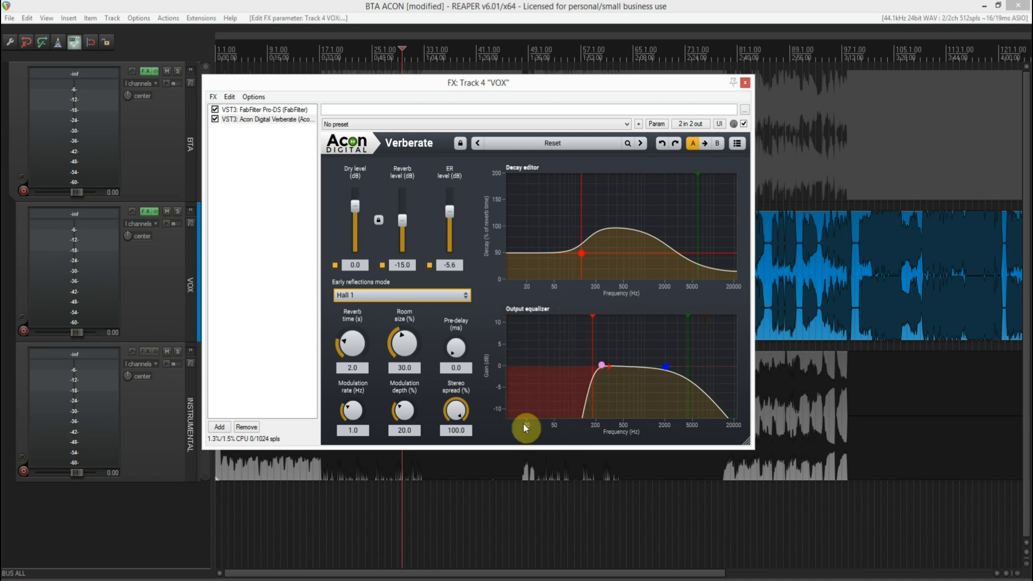
pyautogui.moveTo(591, 316)
pyautogui.mouseDown()
pyautogui.moveTo(572, 317)
pyautogui.moveTo(618, 312)
pyautogui.moveTo(579, 317)
pyautogui.mouseUp()
pyautogui.moveTo(615, 359); pyautogui.dragTo(601, 340)
pyautogui.moveTo(666, 367)
pyautogui.mouseDown()
pyautogui.moveTo(662, 401)
pyautogui.moveTo(682, 331)
pyautogui.moveTo(679, 350)
pyautogui.moveTo(698, 318)
pyautogui.mouseUp()
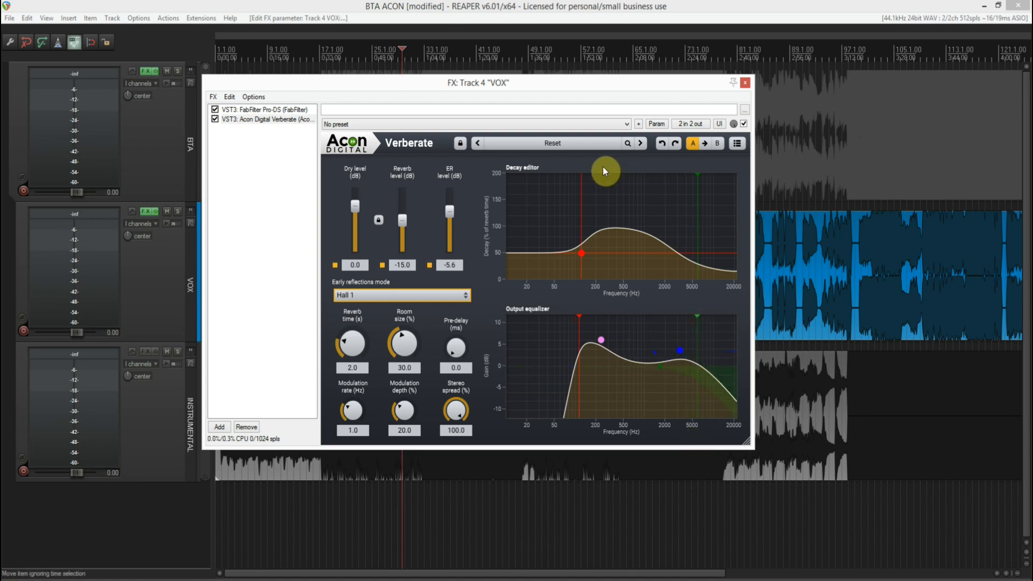
# Look through Verberate's Plates and Spaces factory presets and close the VOX effects window.
pyautogui.click(580, 147)
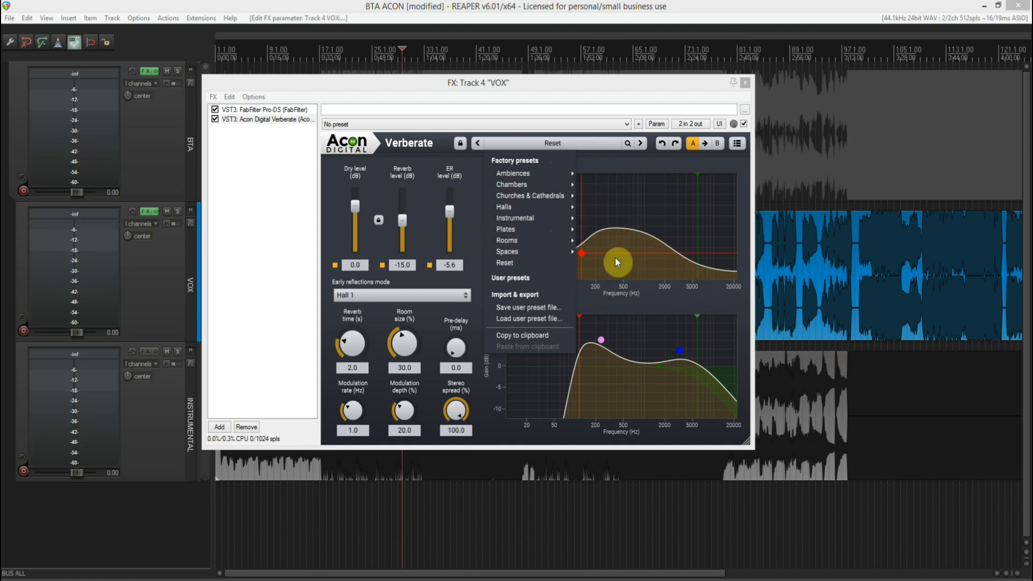
pyautogui.moveTo(539, 235)
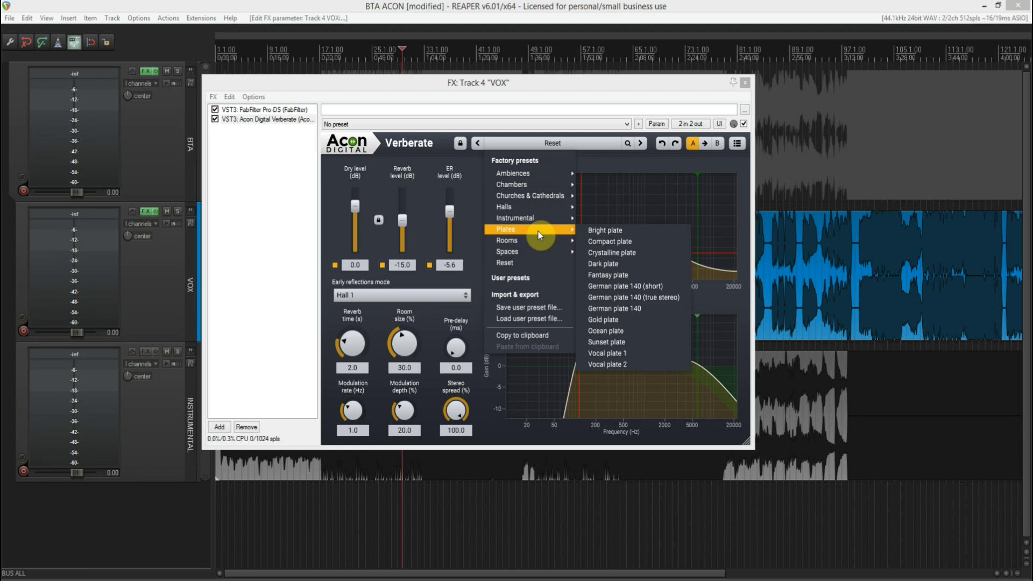
pyautogui.moveTo(514, 253)
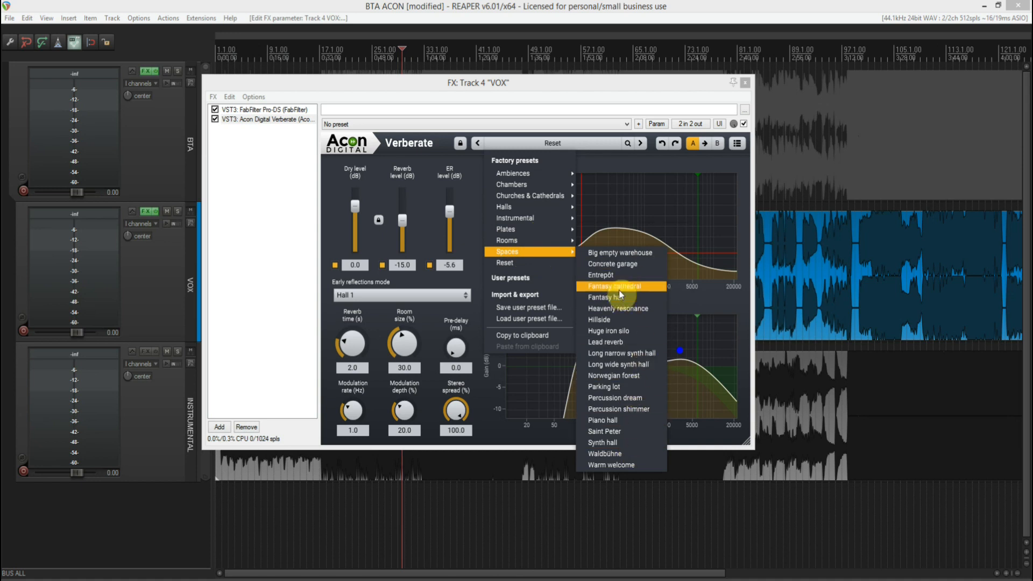
pyautogui.moveTo(542, 229)
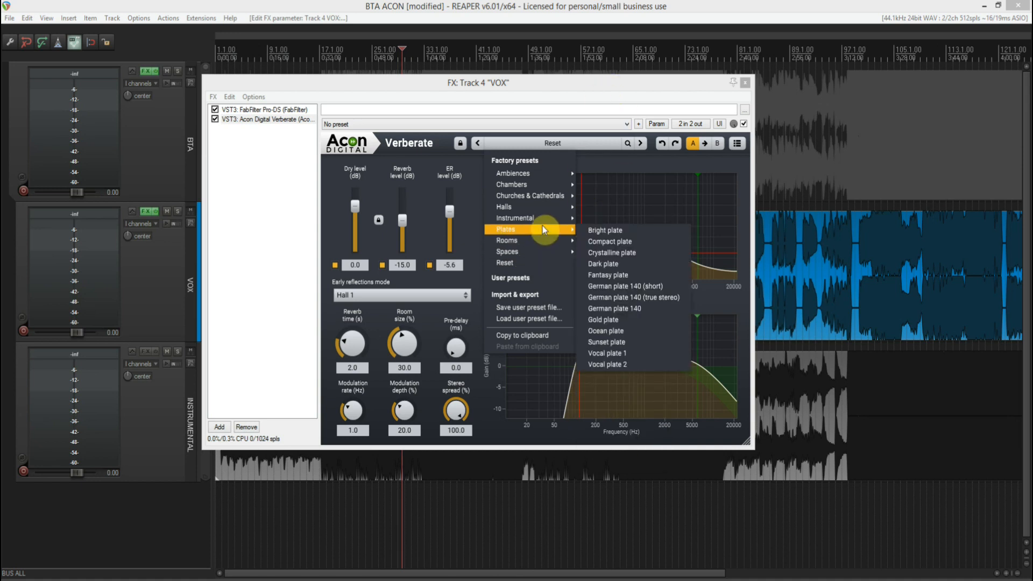
pyautogui.click(614, 88)
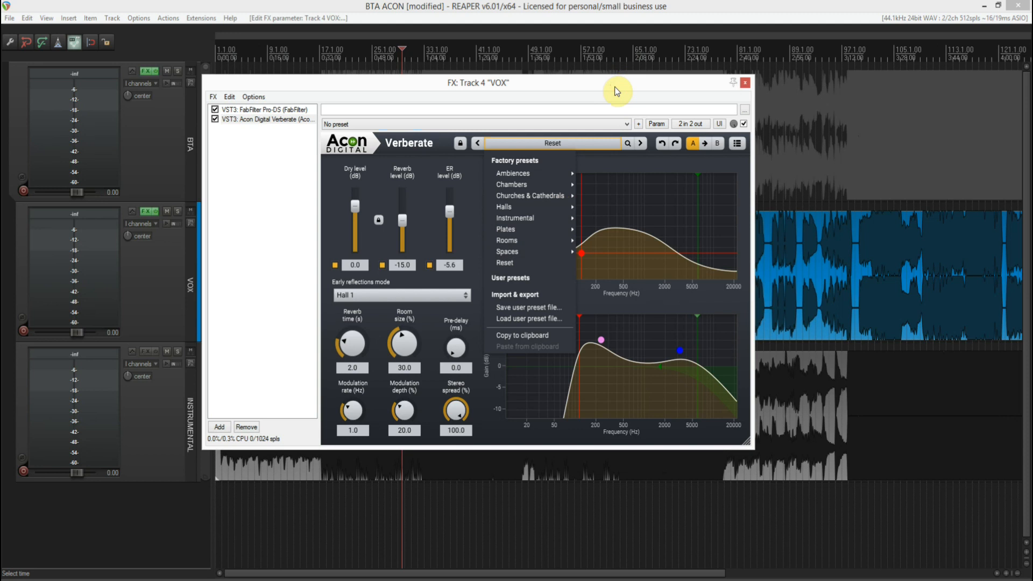
pyautogui.click(743, 85)
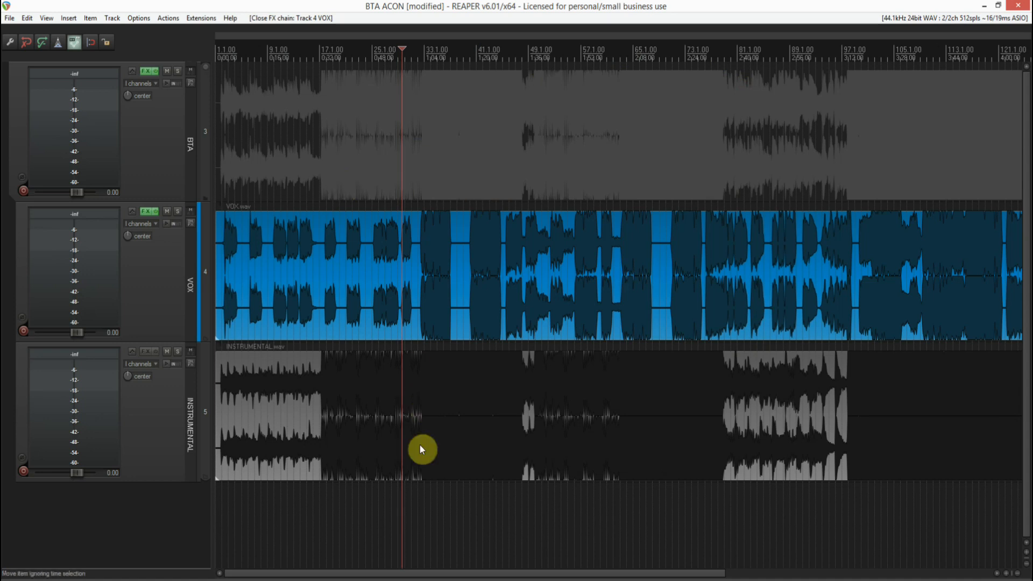
# Place the edit cursor near the song's start, reopen the VOX effects and play the song with Verberate bypassed.
pyautogui.click(355, 575)
pyautogui.click(220, 54)
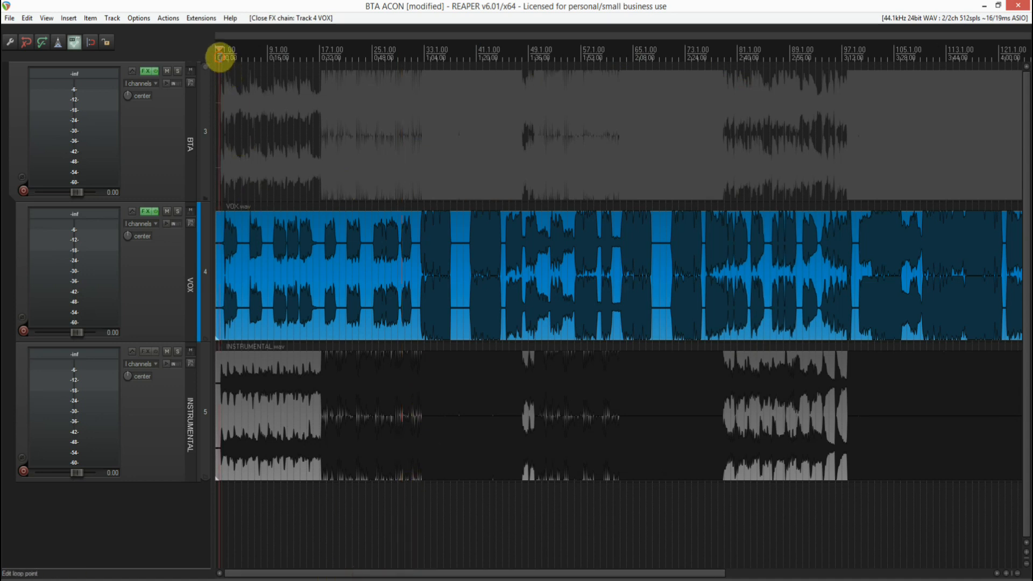
pyautogui.click(144, 212)
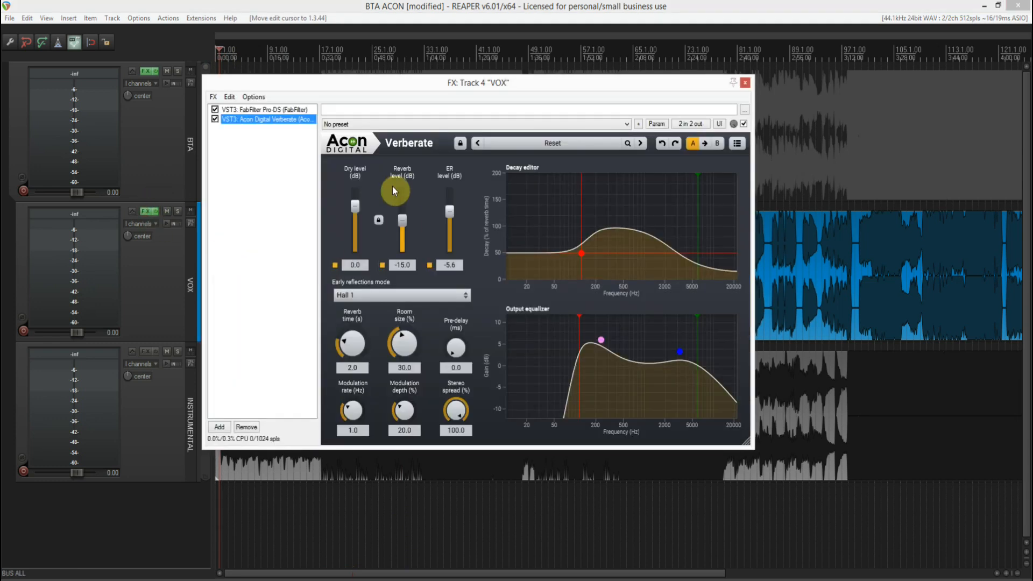
pyautogui.click(742, 124)
pyautogui.press('space')
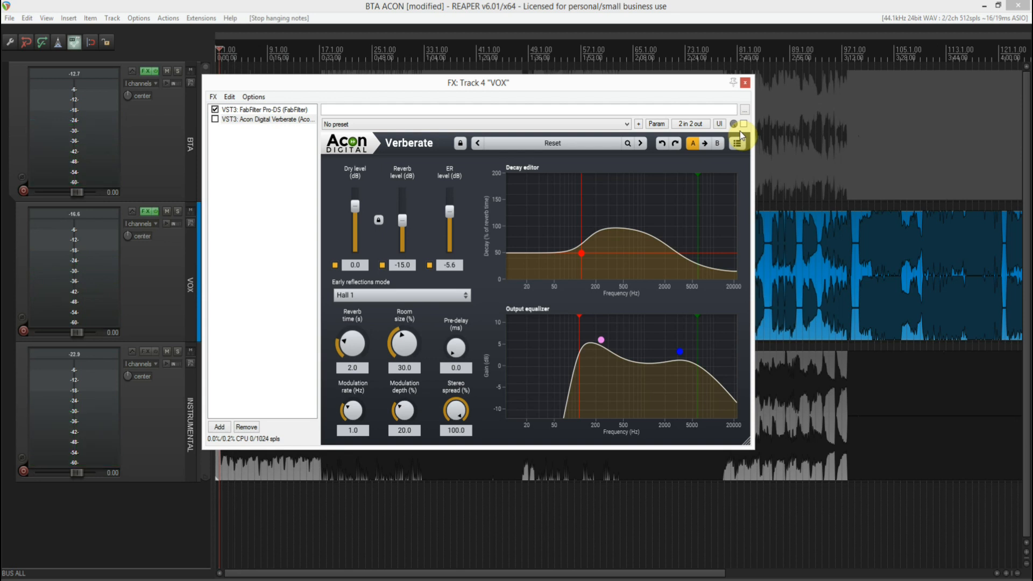
# Re-enable Verberate on VOX, load the Reset preset and lower the reverb level to -20.9 dB.
pyautogui.click(215, 119)
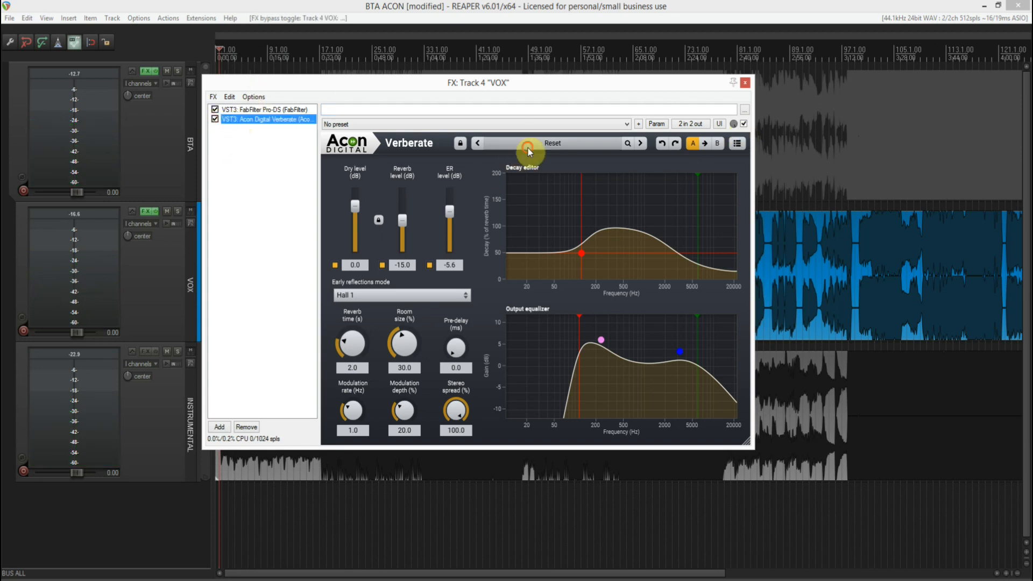
pyautogui.click(527, 145)
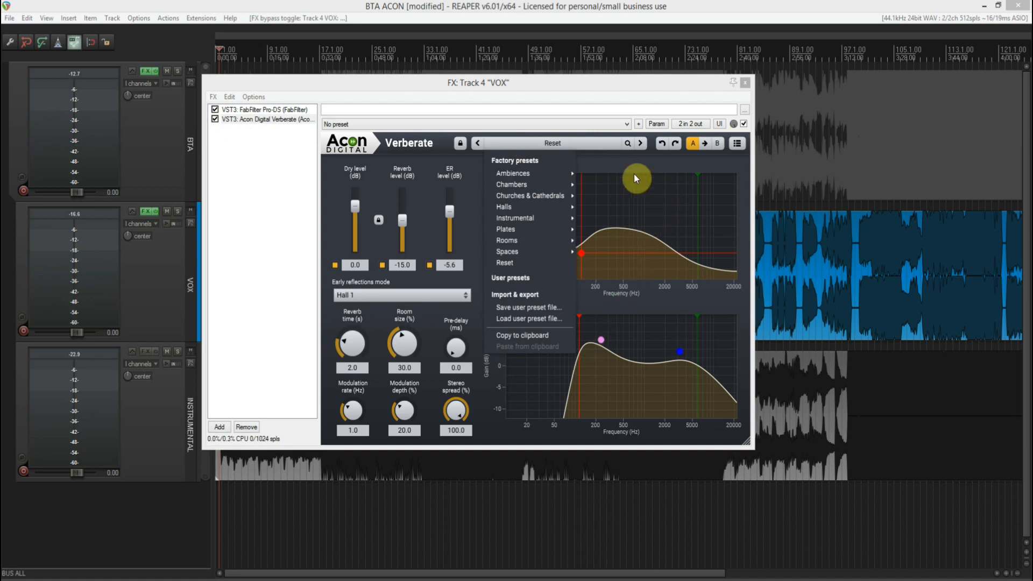
pyautogui.click(586, 147)
pyautogui.click(579, 147)
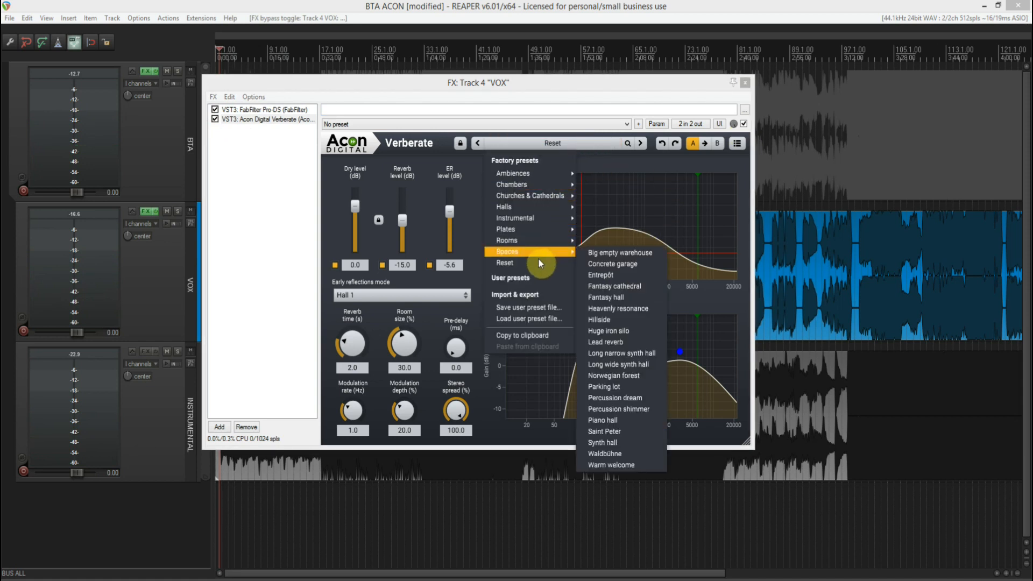
pyautogui.click(534, 264)
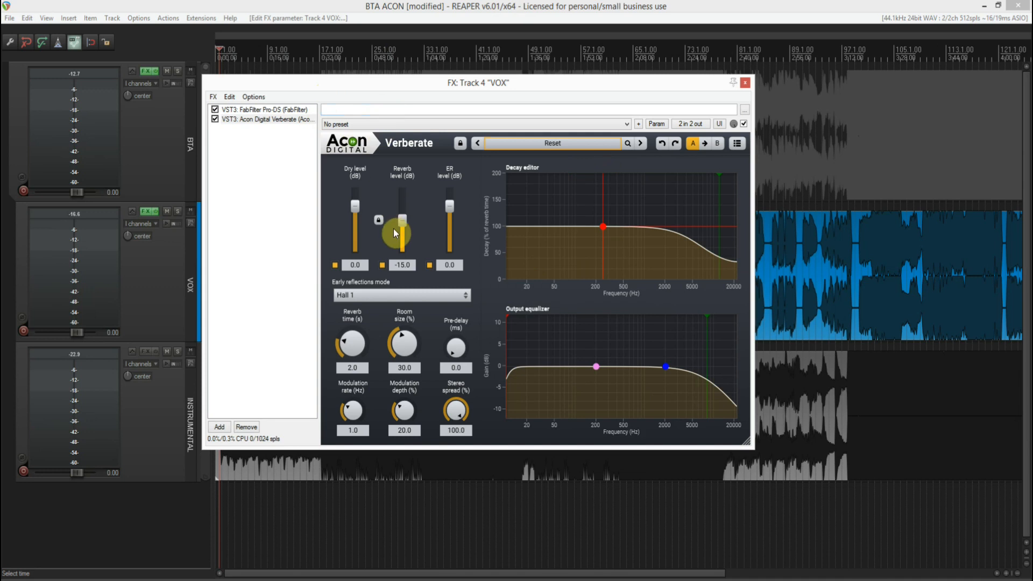
pyautogui.moveTo(400, 221); pyautogui.dragTo(402, 228)
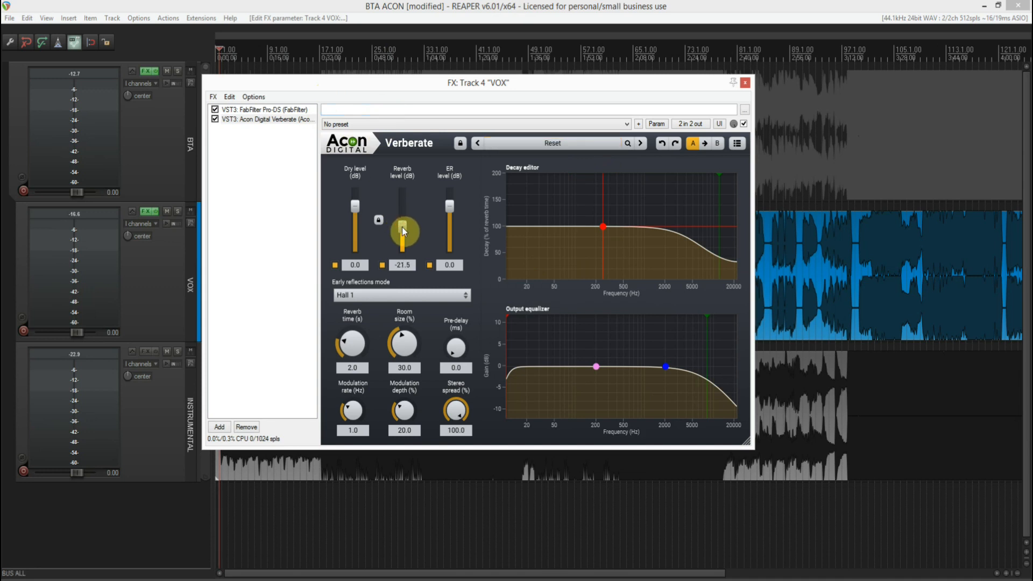
# Play the song while switching Verberate's bypass on and off to compare the vocals with and without reverb.
pyautogui.moveTo(421, 84); pyautogui.dragTo(520, 101)
pyautogui.press('space')
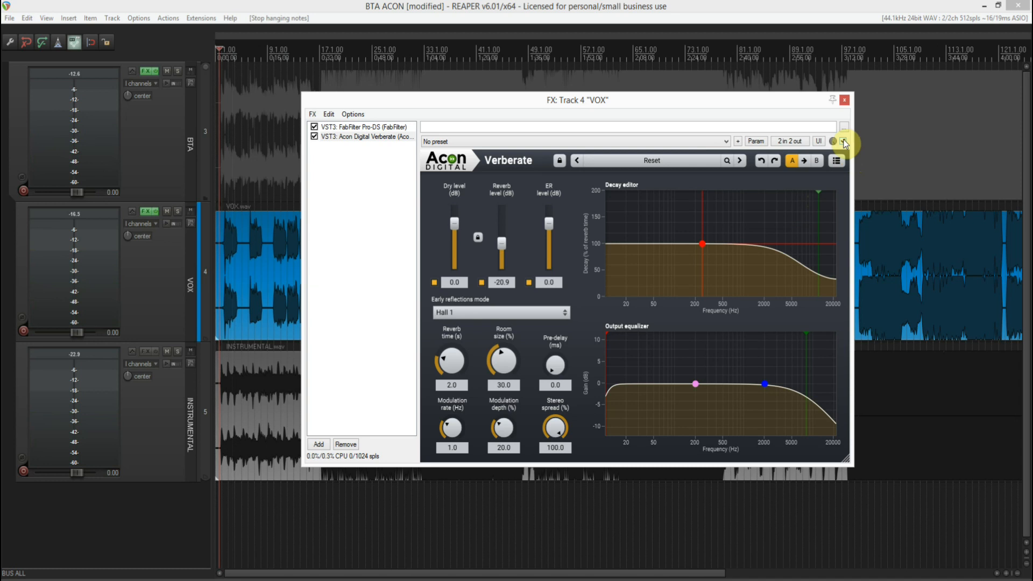
pyautogui.press('space')
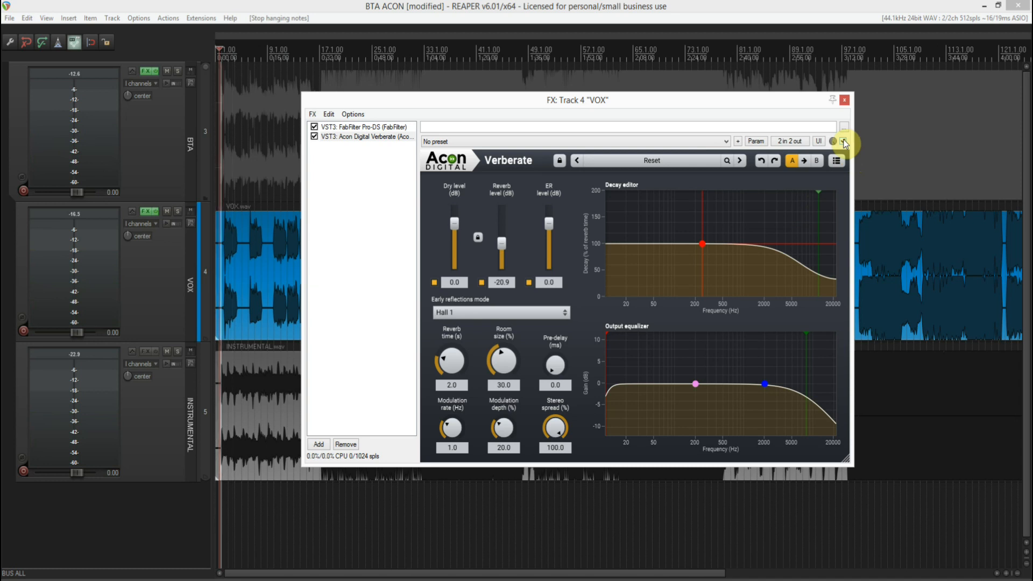
pyautogui.click(843, 141)
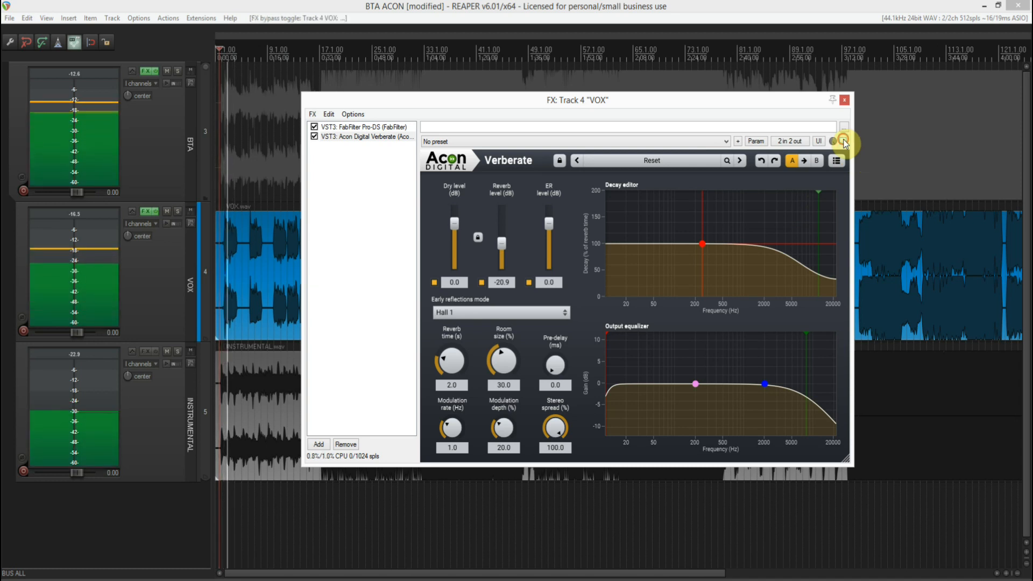
pyautogui.click(843, 142)
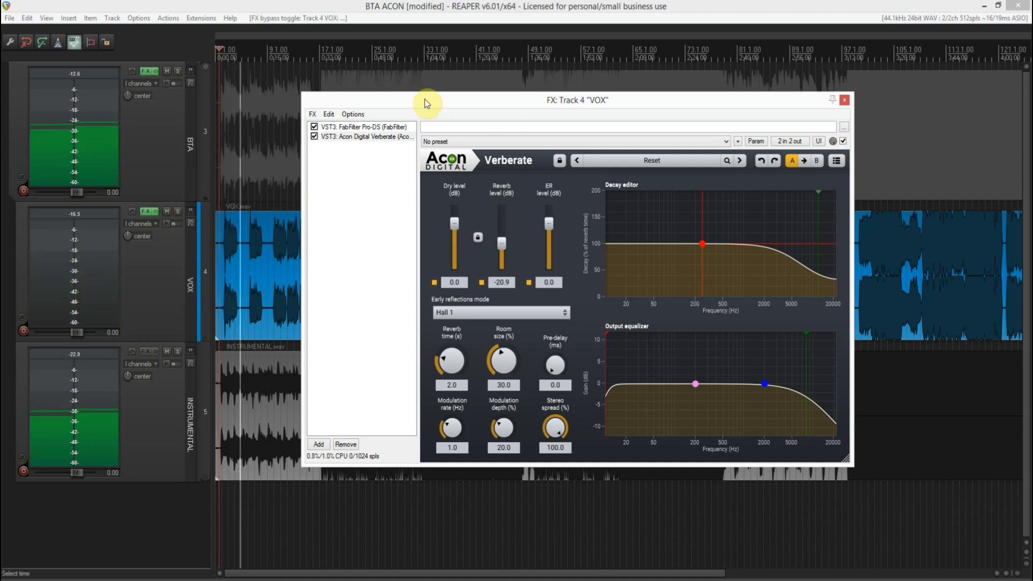
pyautogui.click(842, 141)
pyautogui.press('space')
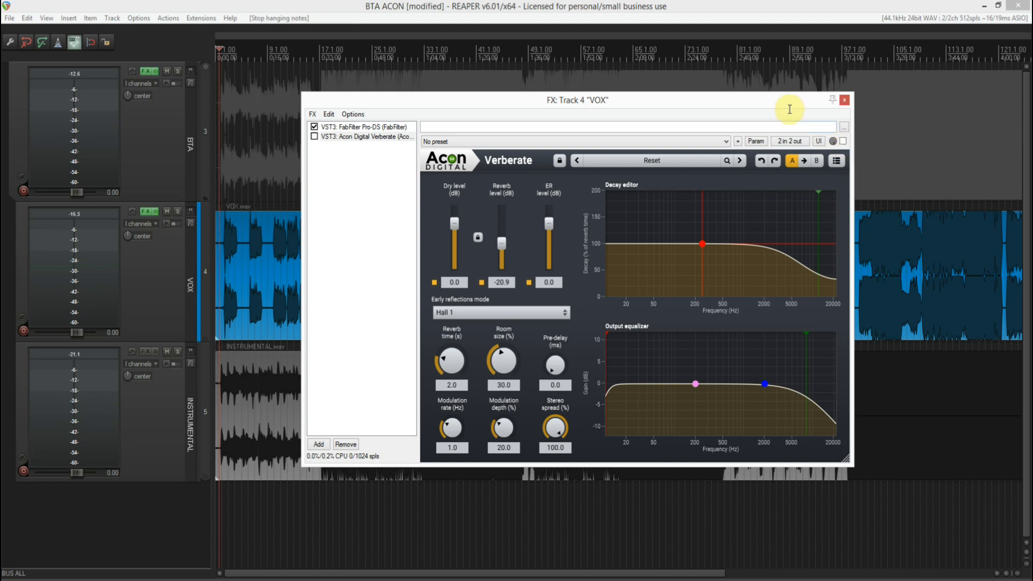
# Load the Bright plate preset in Verberate and lower its reverb level to -17.9 dB during playback.
pyautogui.click(670, 163)
pyautogui.moveTo(654, 248)
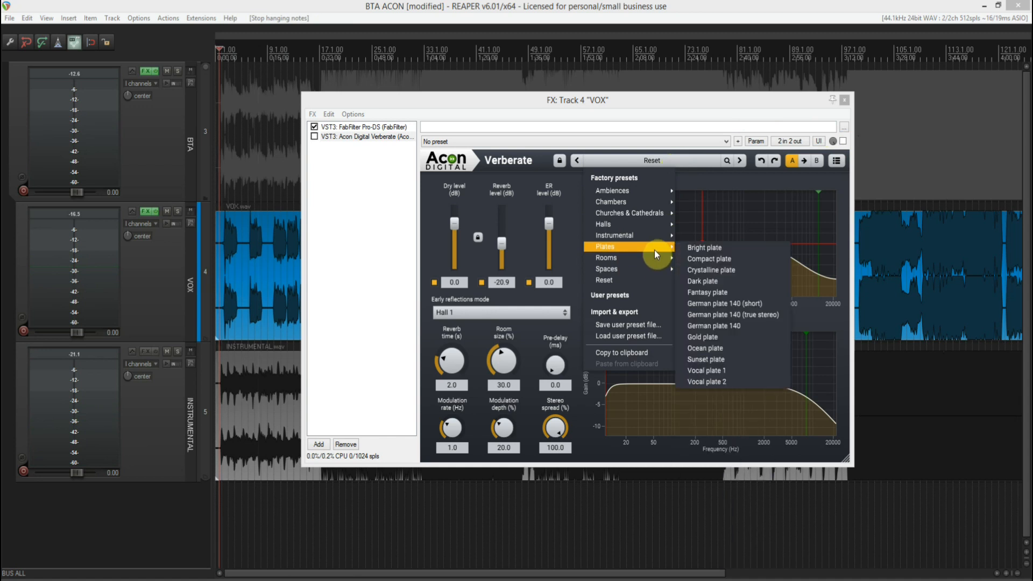
pyautogui.click(705, 246)
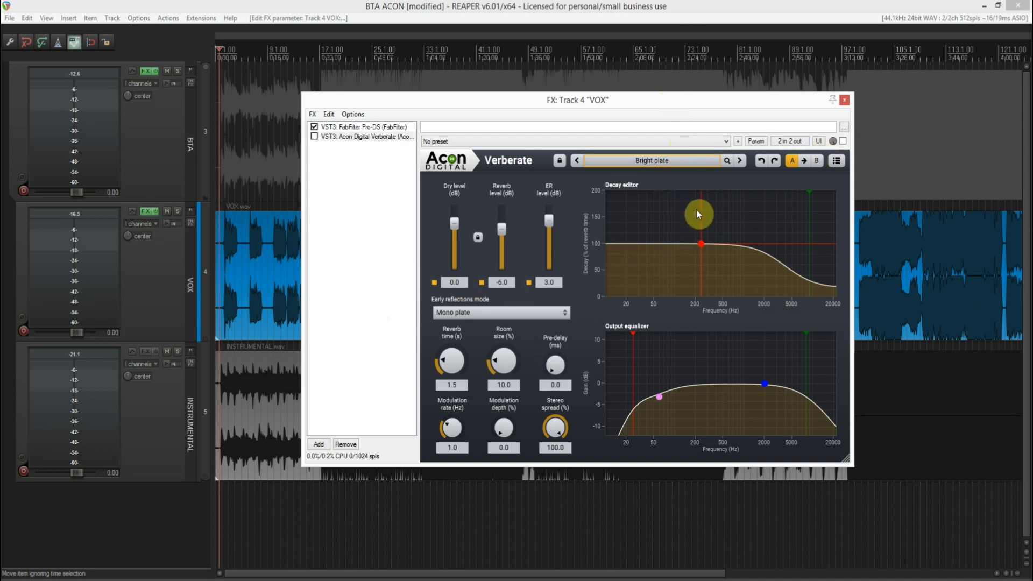
pyautogui.press('space')
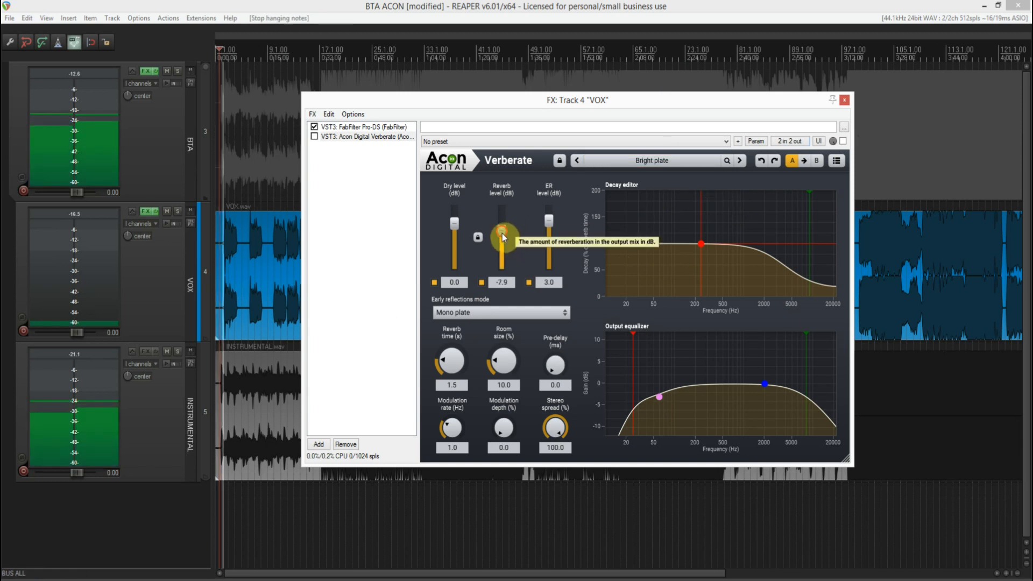
pyautogui.moveTo(503, 237); pyautogui.dragTo(503, 245)
# Compare the vocals with the Bright plate reverb enabled and bypassed, continuing playback from around bar 6.
pyautogui.click(843, 141)
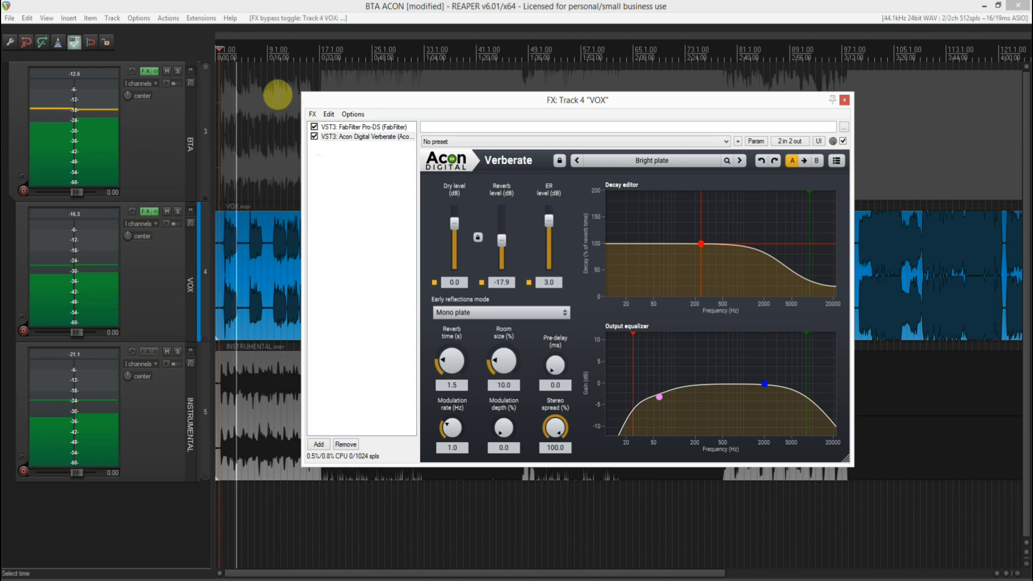
pyautogui.click(248, 54)
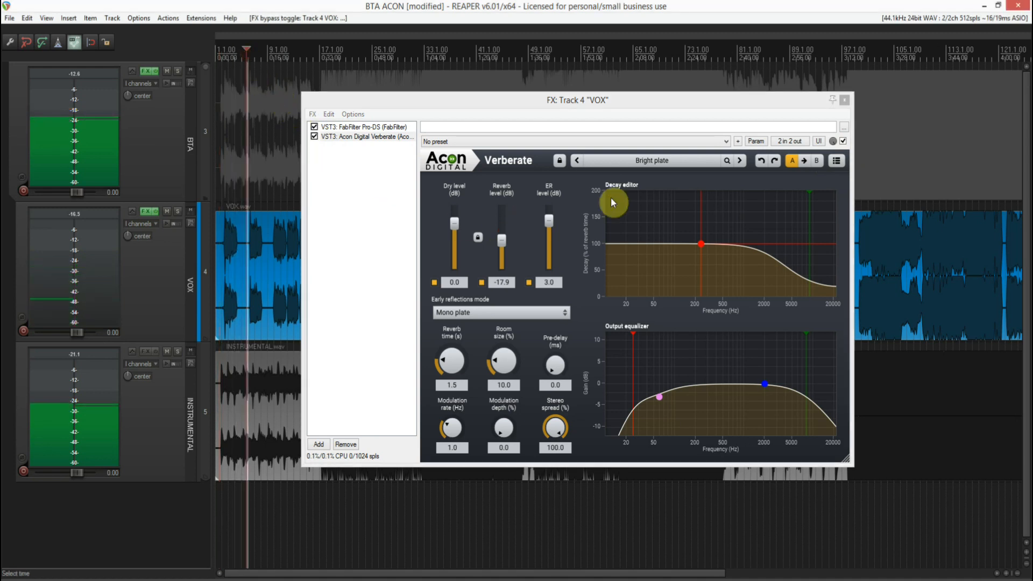
pyautogui.click(842, 141)
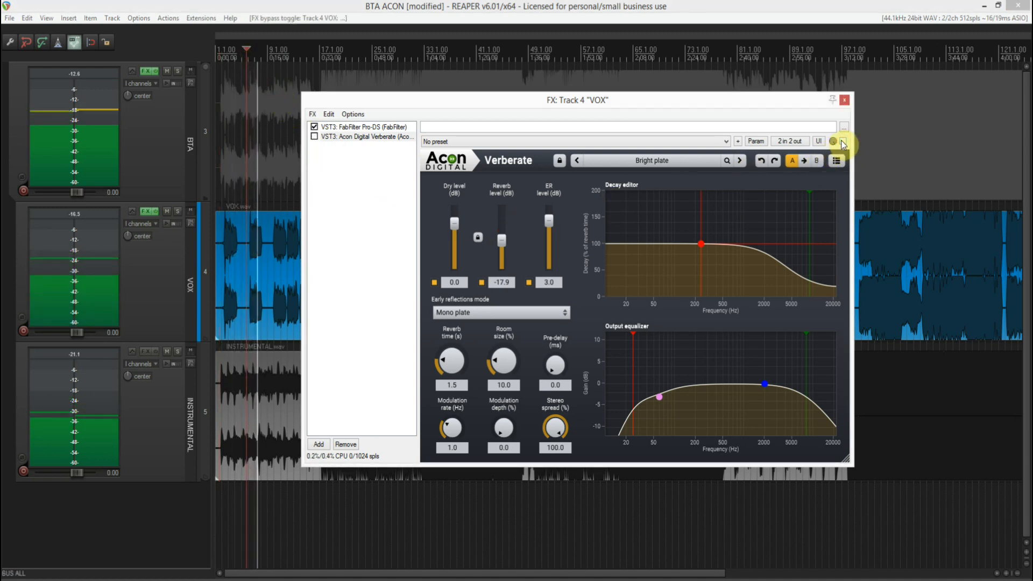
# Stop playback and move the VOX effects window slightly to uncover more of the arrangement.
pyautogui.press('space')
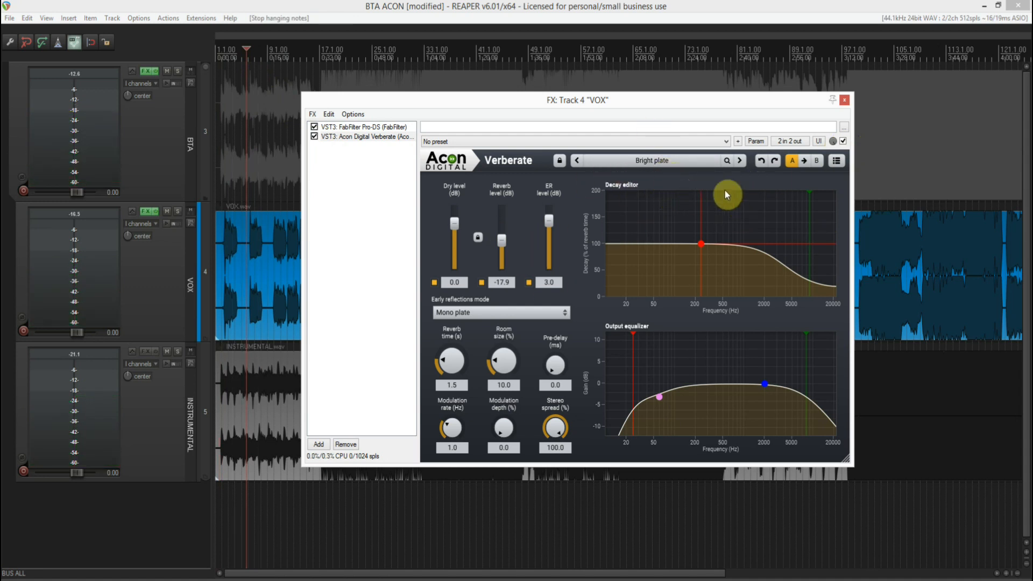
pyautogui.moveTo(472, 144); pyautogui.dragTo(489, 265)
pyautogui.moveTo(624, 296); pyautogui.dragTo(650, 130)
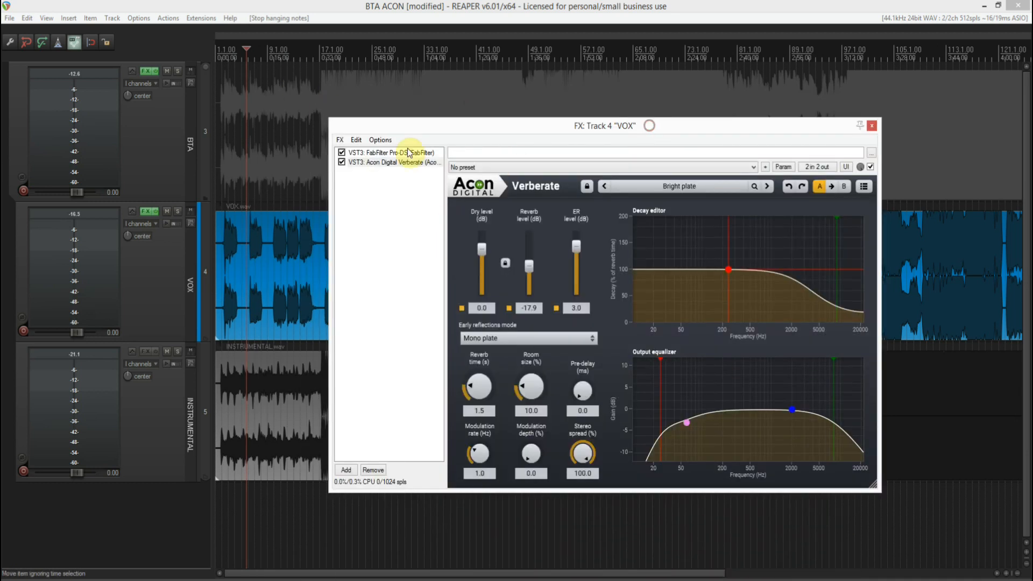
# Load the Compact plate preset with the reverb level at -14.4 dB and compare the vocals with Verberate enabled and bypassed during playback.
pyautogui.click(766, 186)
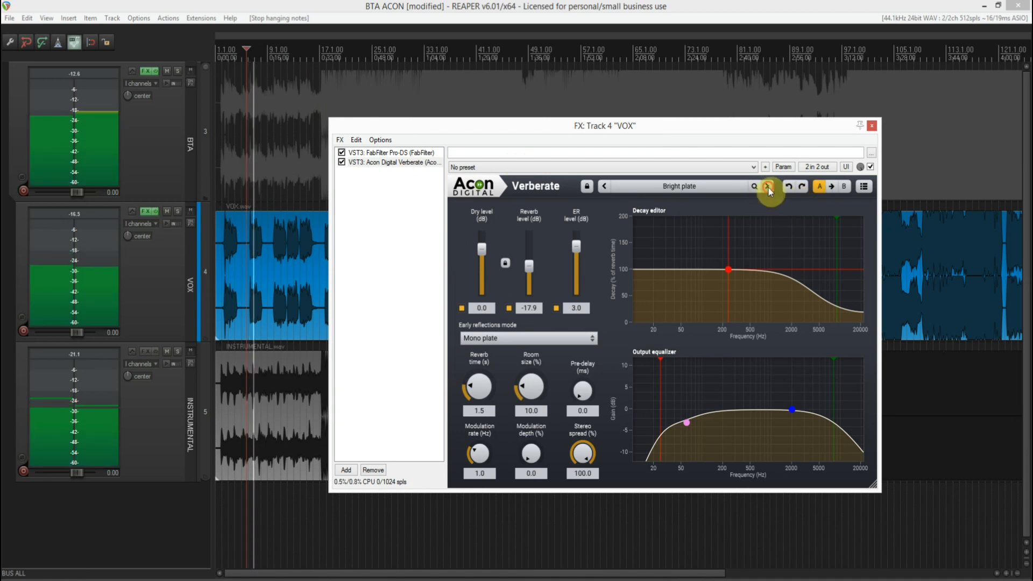
pyautogui.click(528, 264)
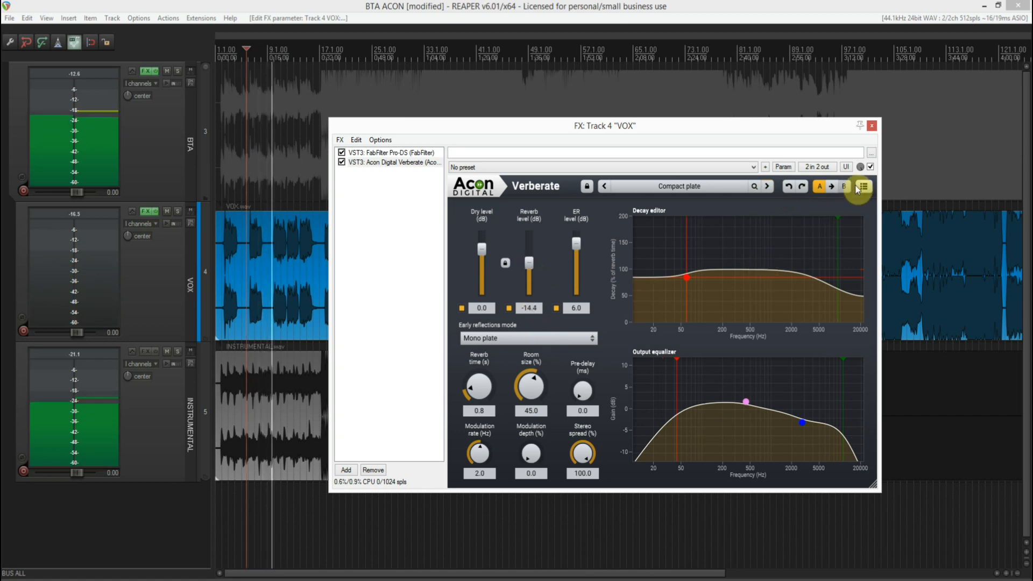
pyautogui.click(871, 167)
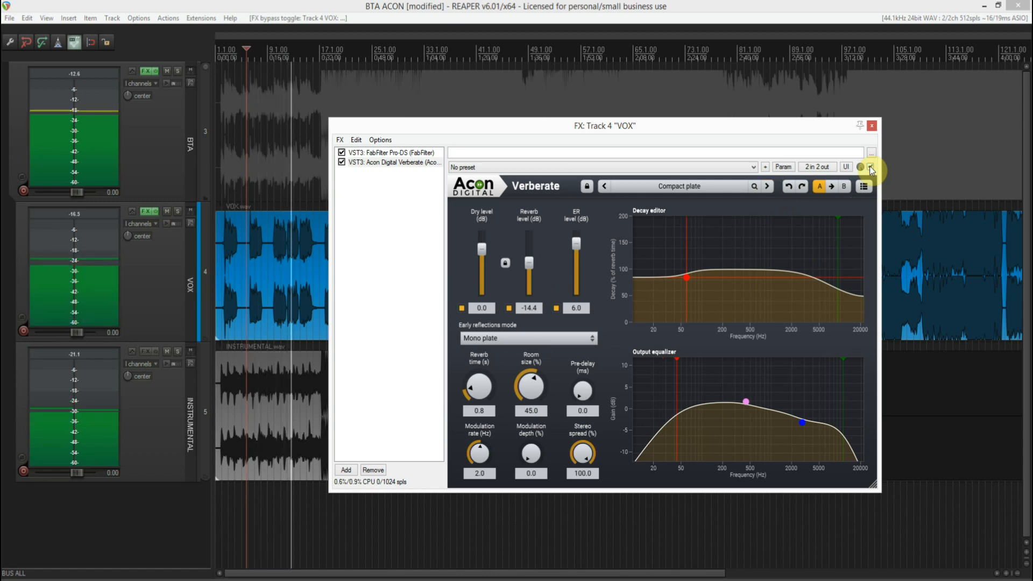
pyautogui.click(870, 167)
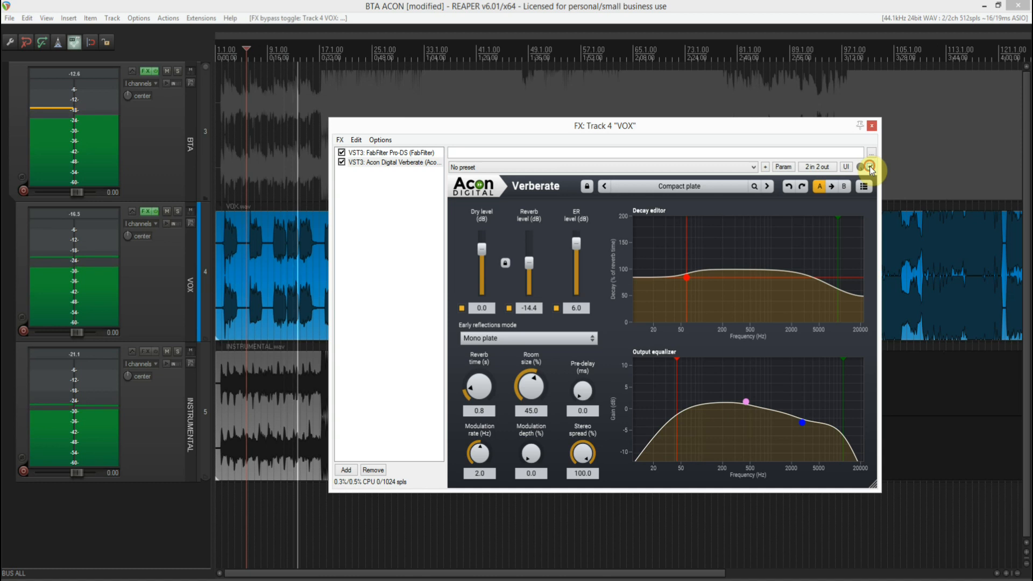
pyautogui.press('space')
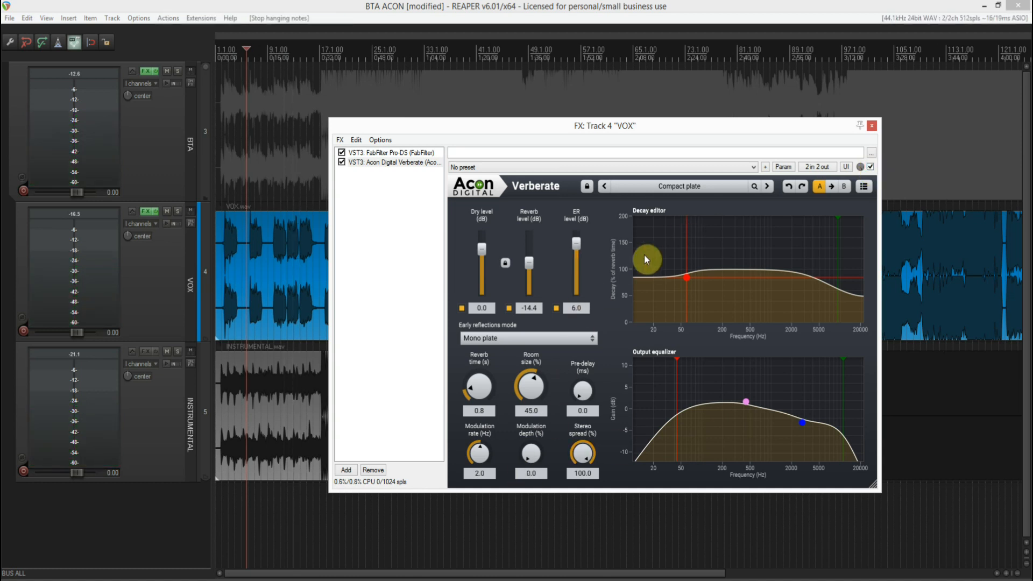
# Load the Crystalline plate preset, lower its reverb level to -18.5 dB during playback and compare the vocals with Verberate bypassed.
pyautogui.click(766, 186)
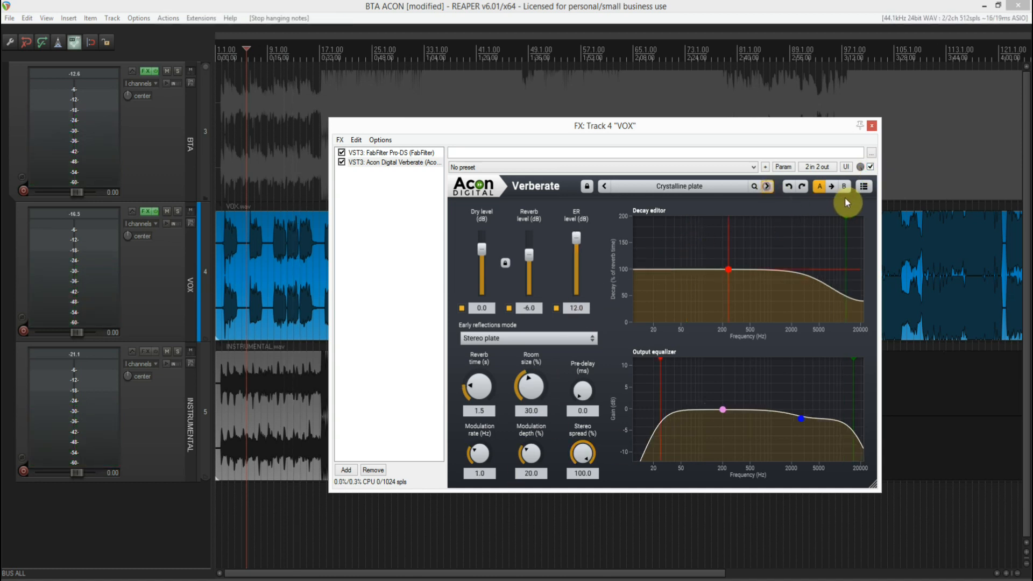
pyautogui.press('space')
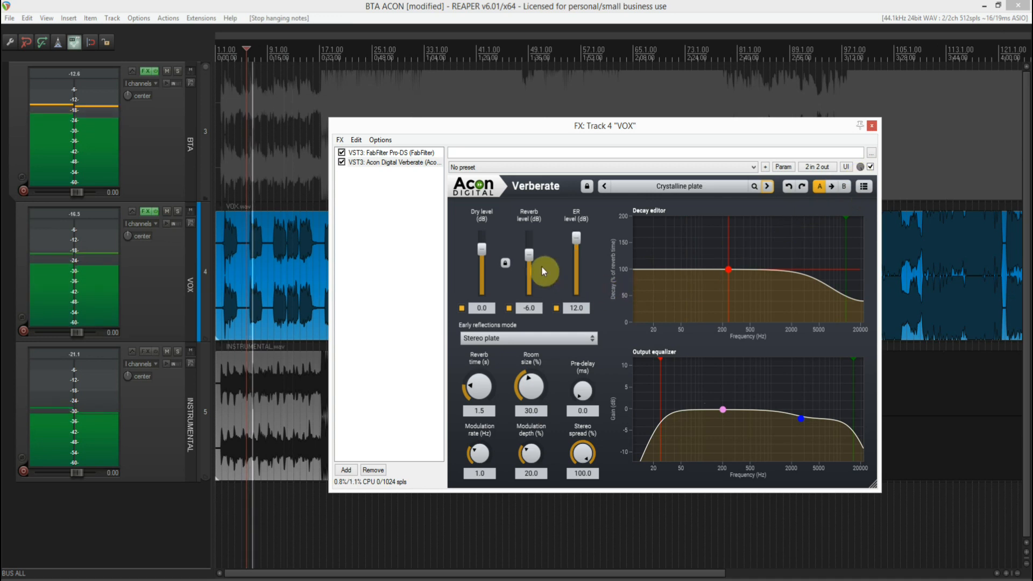
pyautogui.moveTo(528, 259); pyautogui.dragTo(530, 267)
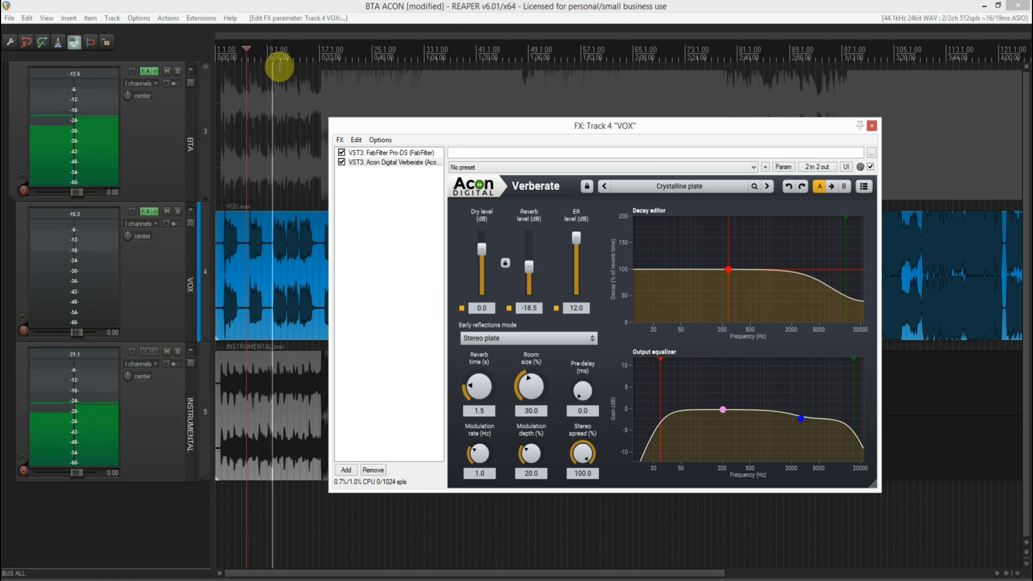
pyautogui.click(870, 167)
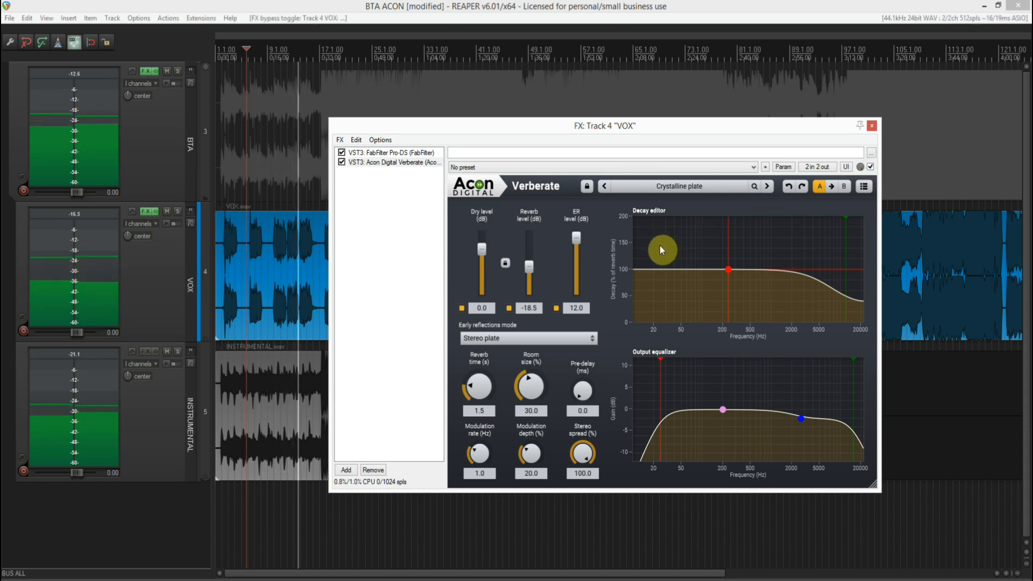
# Load the Dark plate preset, play from around bar 8 with the reverb level at -17.9 dB, and compare against bypass.
pyautogui.click(766, 187)
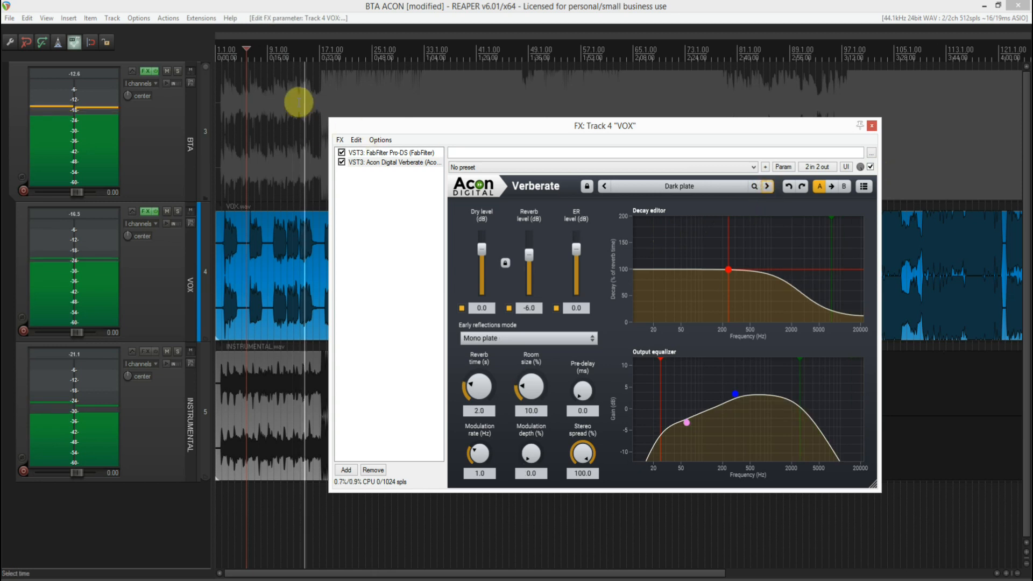
pyautogui.click(264, 57)
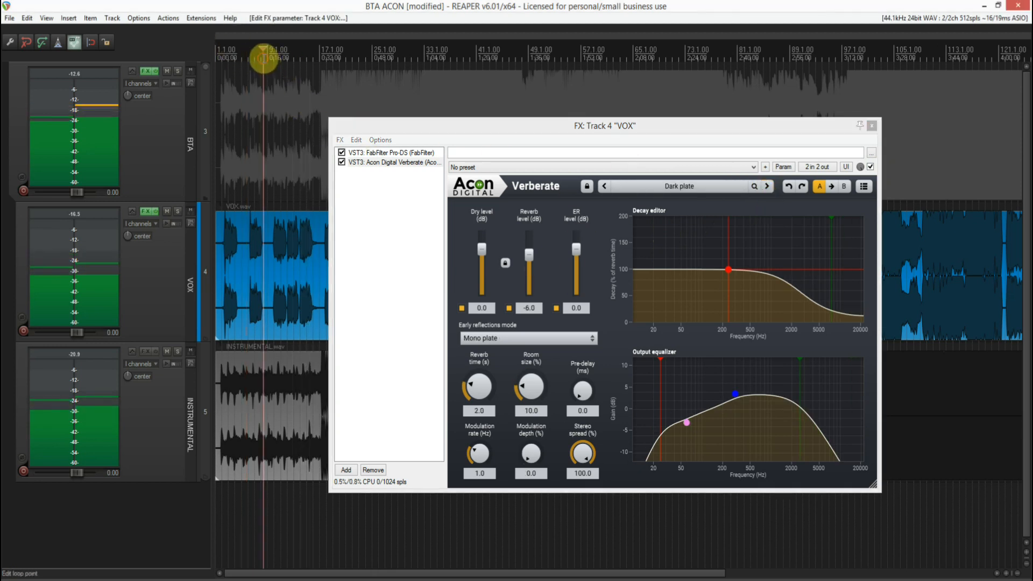
pyautogui.moveTo(530, 257); pyautogui.dragTo(531, 263)
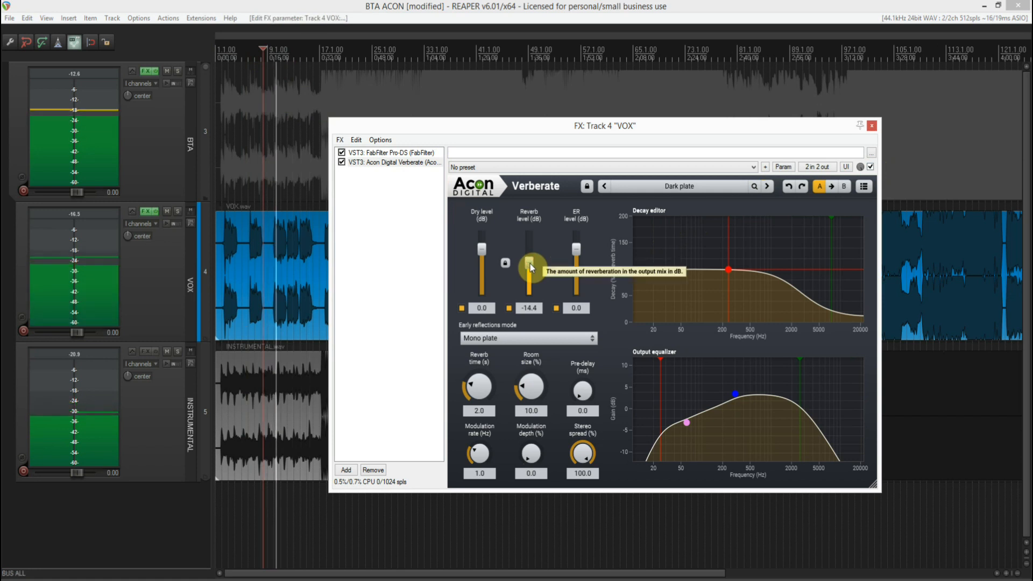
pyautogui.moveTo(531, 263); pyautogui.dragTo(530, 267)
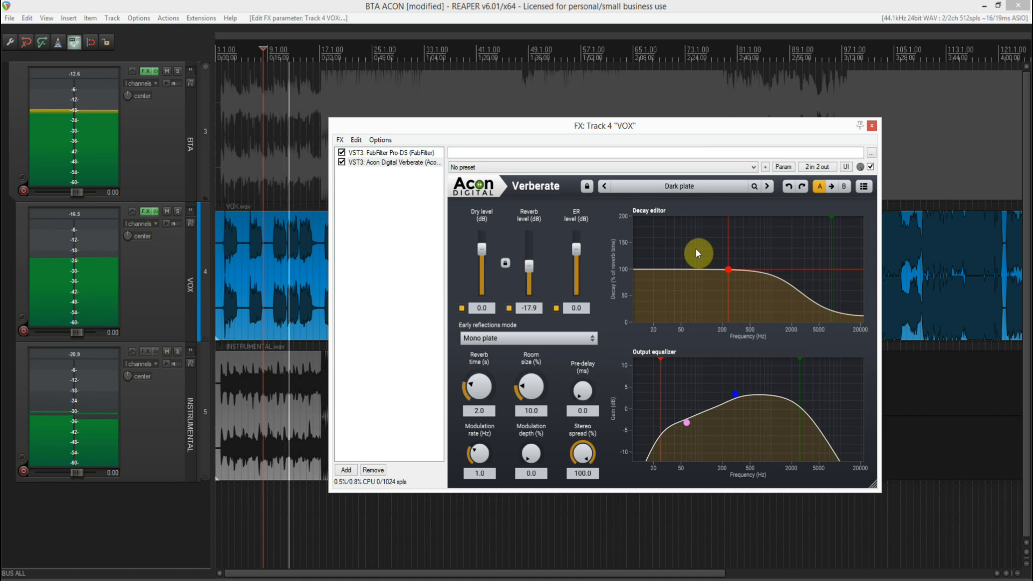
pyautogui.click(870, 166)
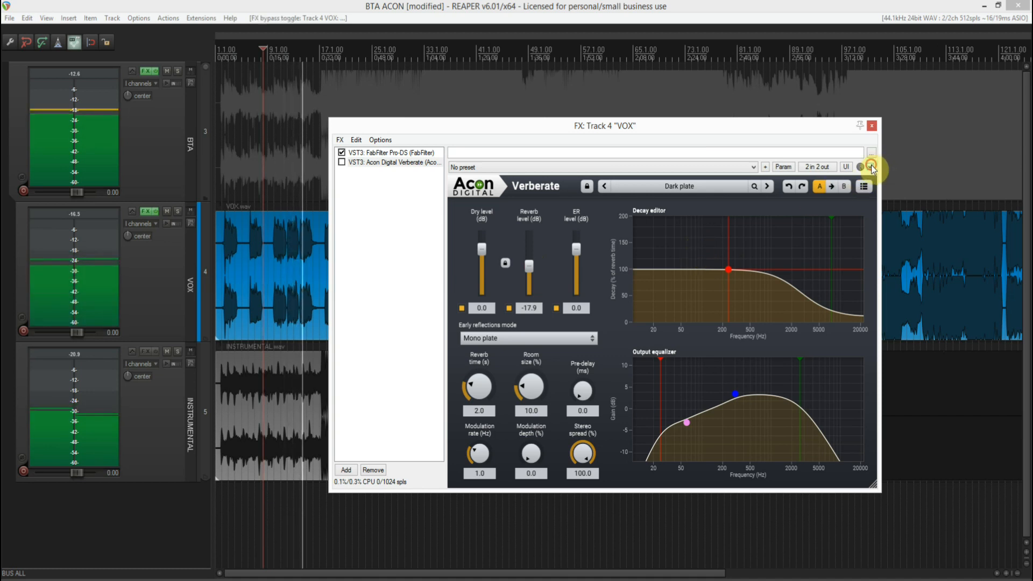
pyautogui.click(870, 166)
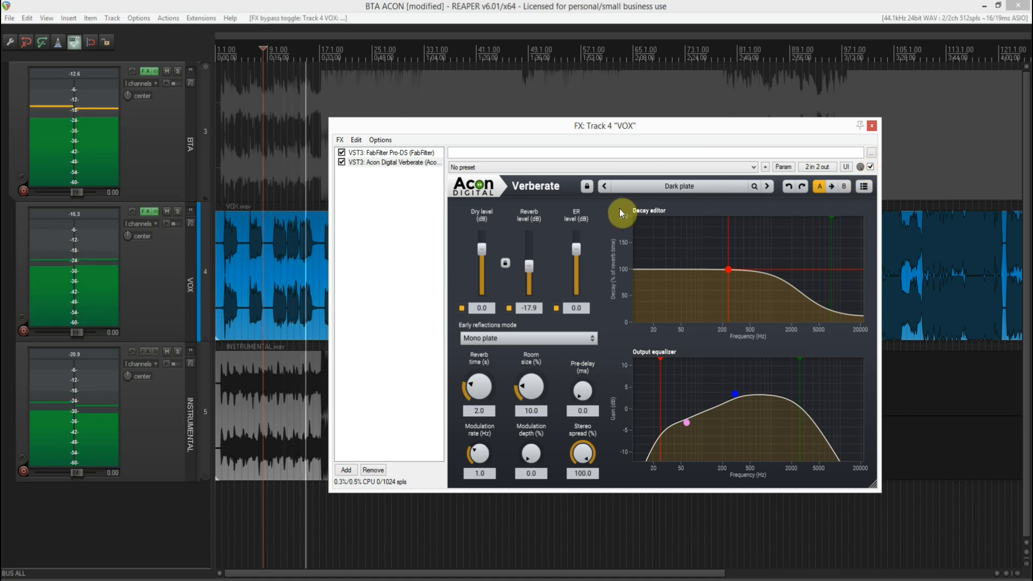
# Load the Fantasy plate preset, play from around bar 9 with the reverb level at -15.6 dB, and compare against bypass.
pyautogui.click(766, 186)
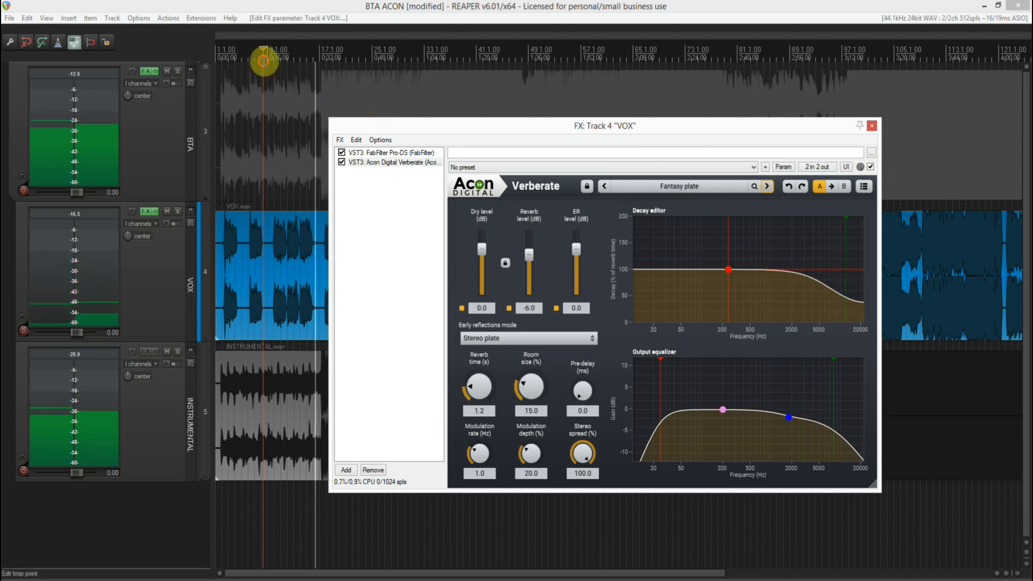
pyautogui.click(265, 59)
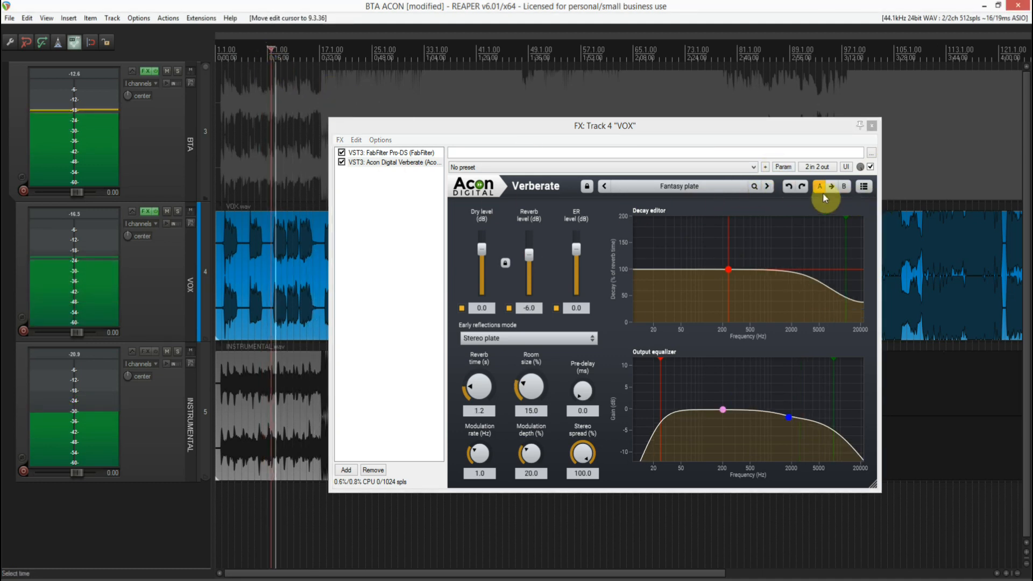
pyautogui.moveTo(534, 257); pyautogui.dragTo(534, 263)
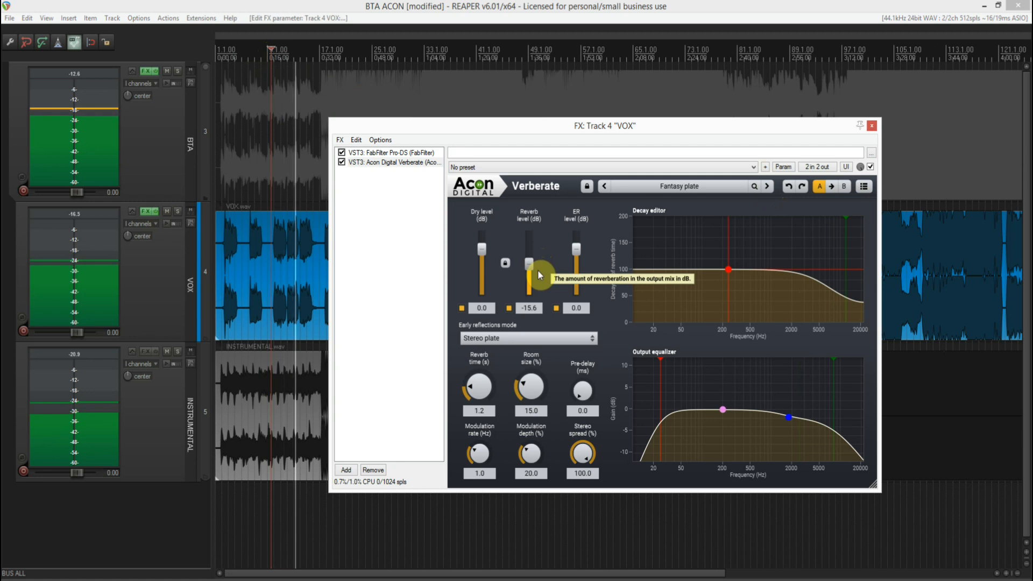
pyautogui.click(870, 167)
pyautogui.click(870, 167)
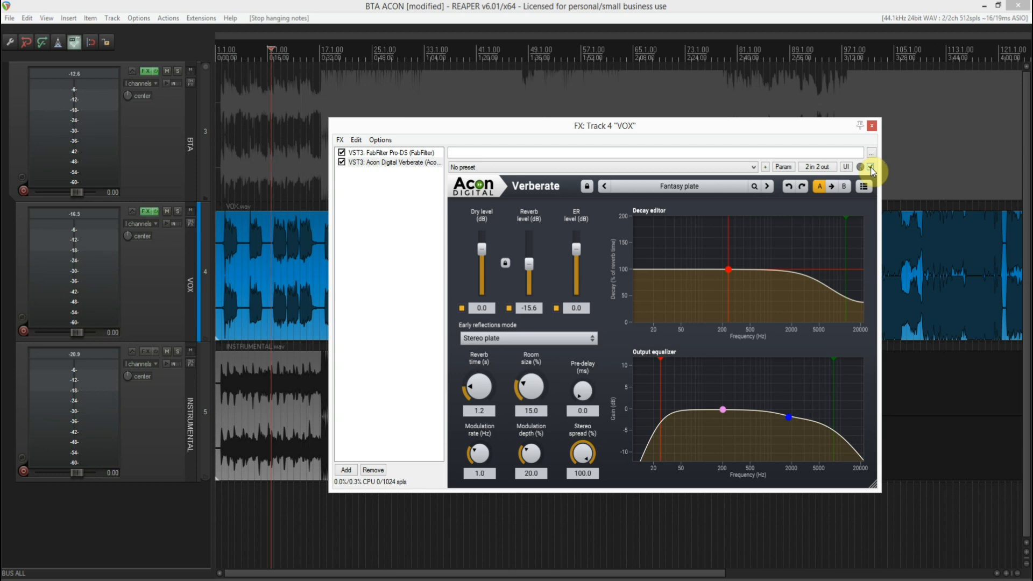
pyautogui.press('space')
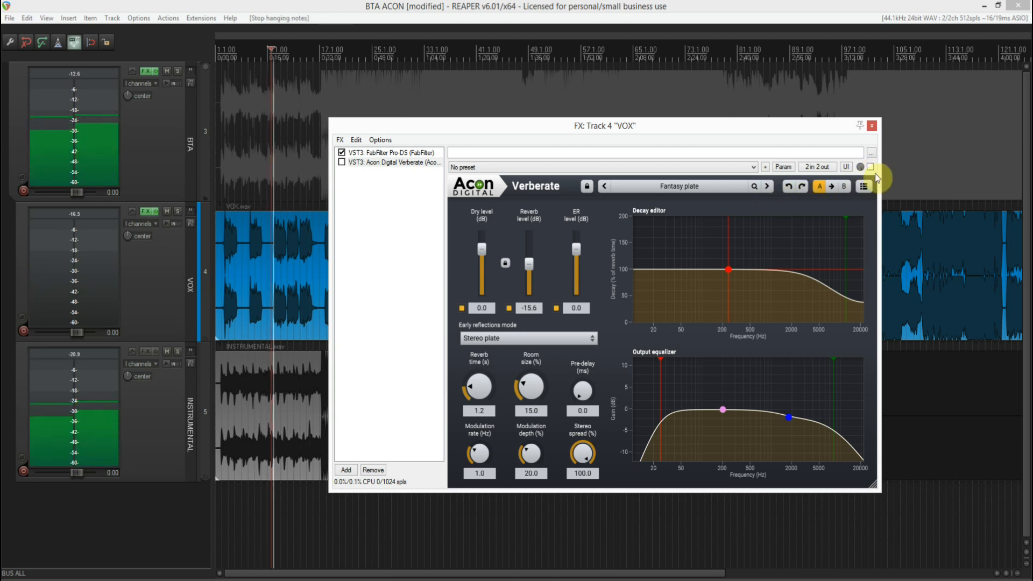
# Load the German plate 140 (short) preset and lower its reverb level to -20.9 dB during playback.
pyautogui.click(767, 186)
pyautogui.moveTo(531, 254); pyautogui.dragTo(533, 271)
pyautogui.moveTo(272, 64); pyautogui.dragTo(268, 60)
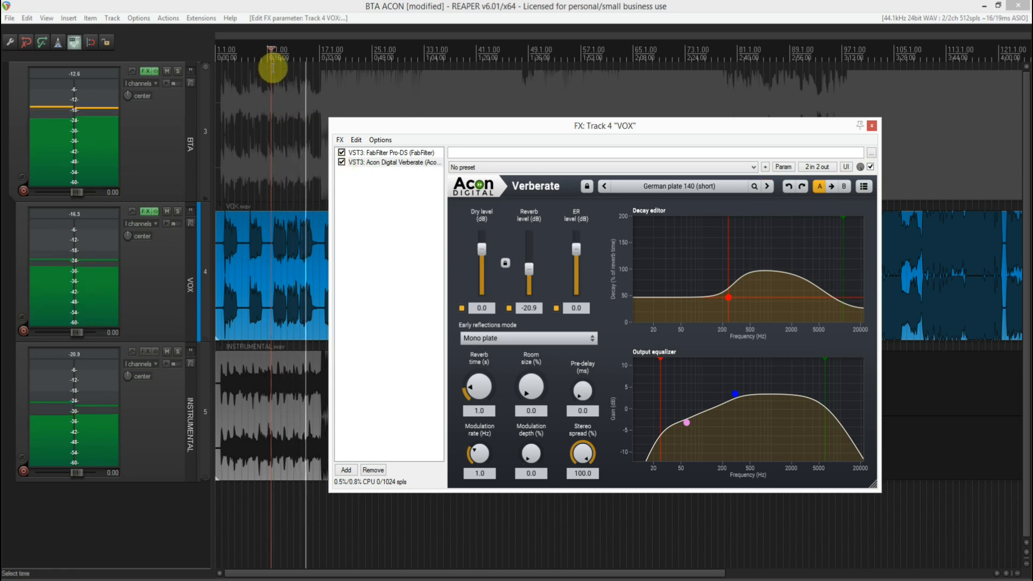
# Load the German plate 140 (true stereo) preset and adjust its reverb level to -18.5 dB while the song plays.
pyautogui.click(768, 185)
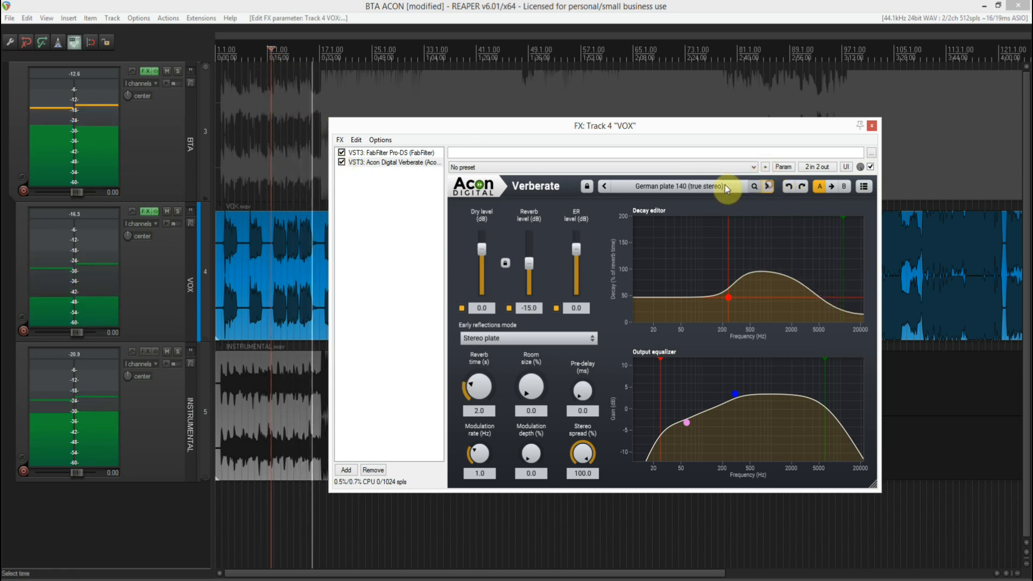
pyautogui.click(530, 262)
pyautogui.moveTo(530, 262); pyautogui.dragTo(532, 266)
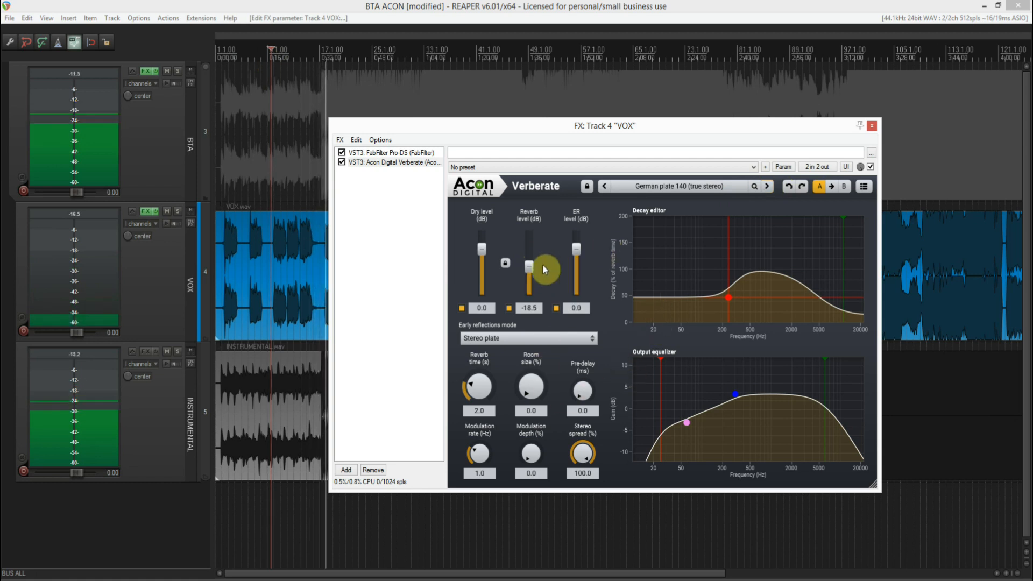
pyautogui.scroll(2, 530, 266)
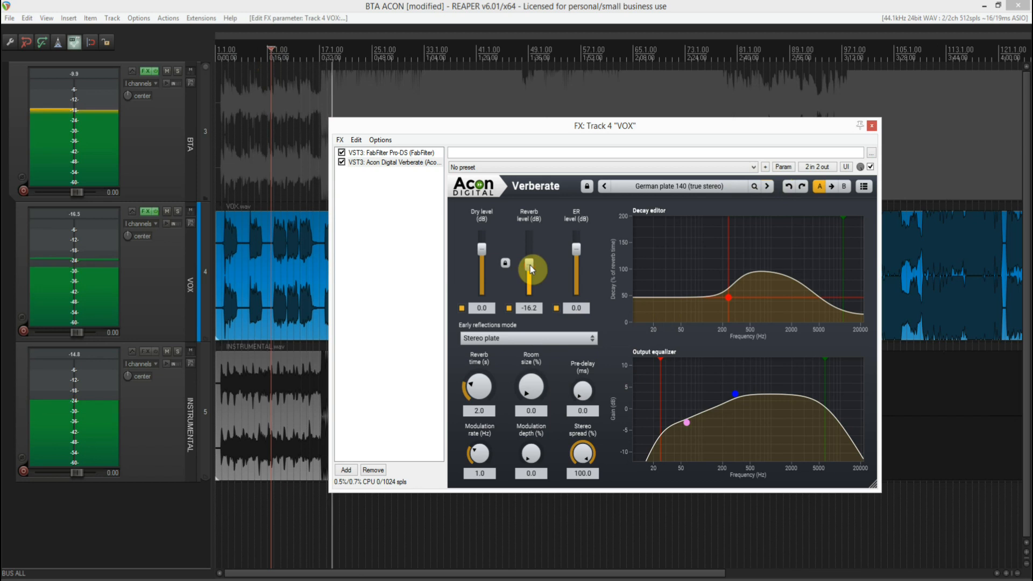
pyautogui.moveTo(530, 266); pyautogui.dragTo(530, 268)
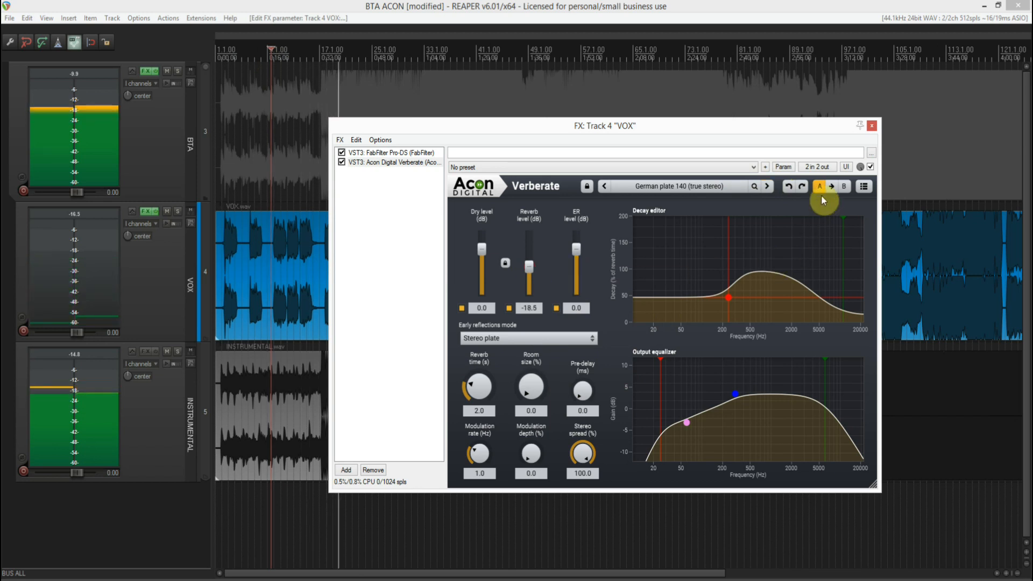
# Load the German plate 140 preset with the reverb level at -20.9 dB, then bypass Verberate and stop playback.
pyautogui.click(769, 186)
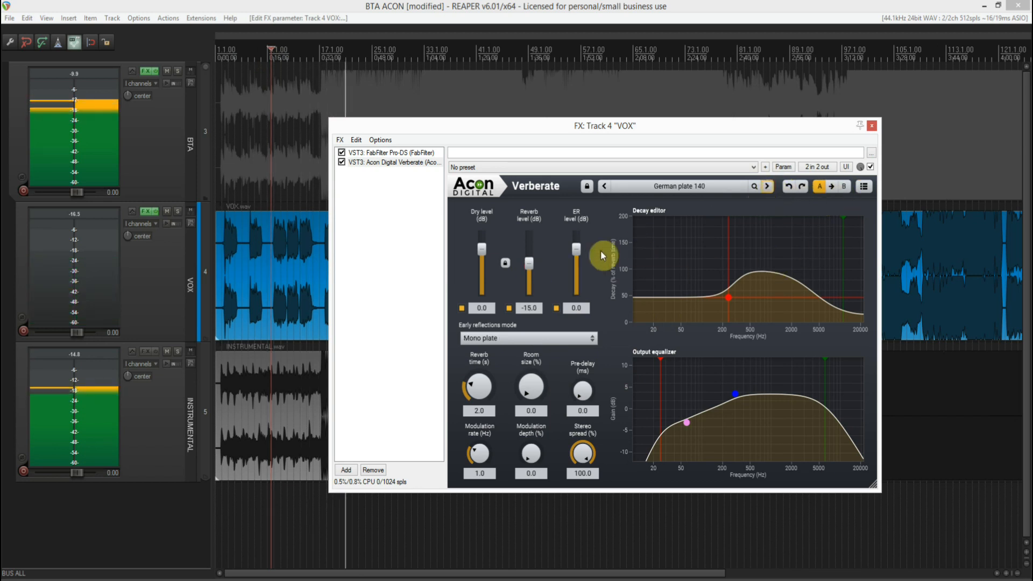
pyautogui.moveTo(539, 265); pyautogui.dragTo(533, 273)
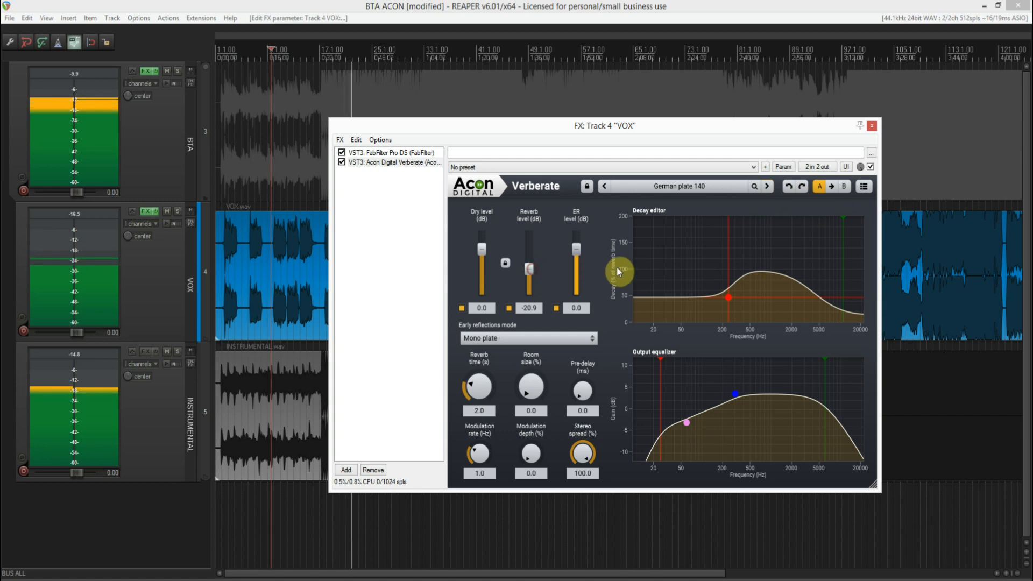
pyautogui.click(870, 167)
pyautogui.press('space')
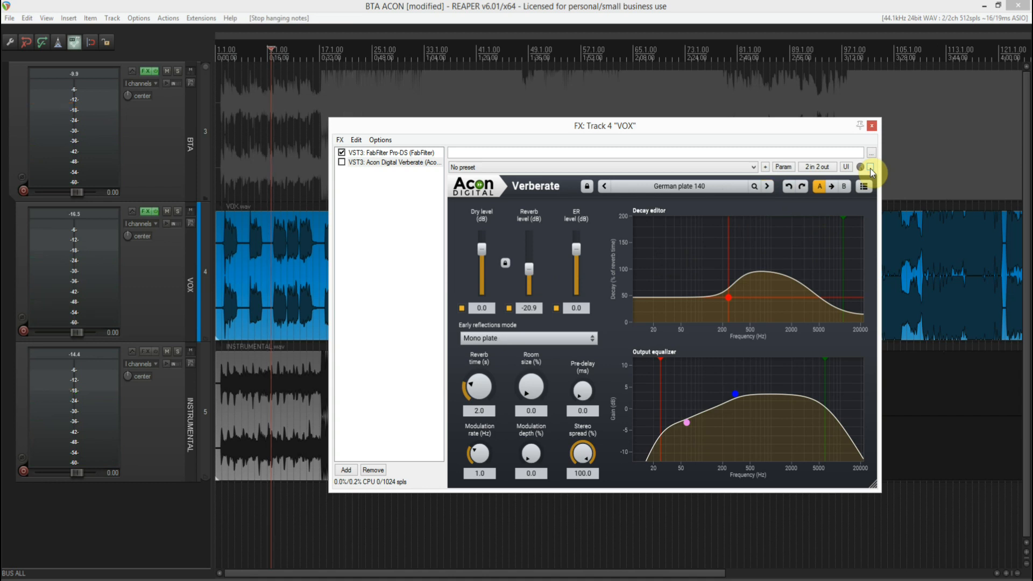
# Move the effects window clear of the timeline and play from around bar 16, re-enabling Verberate to hear German plate 140.
pyautogui.moveTo(483, 127); pyautogui.dragTo(540, 189)
pyautogui.click(314, 50)
pyautogui.press('space')
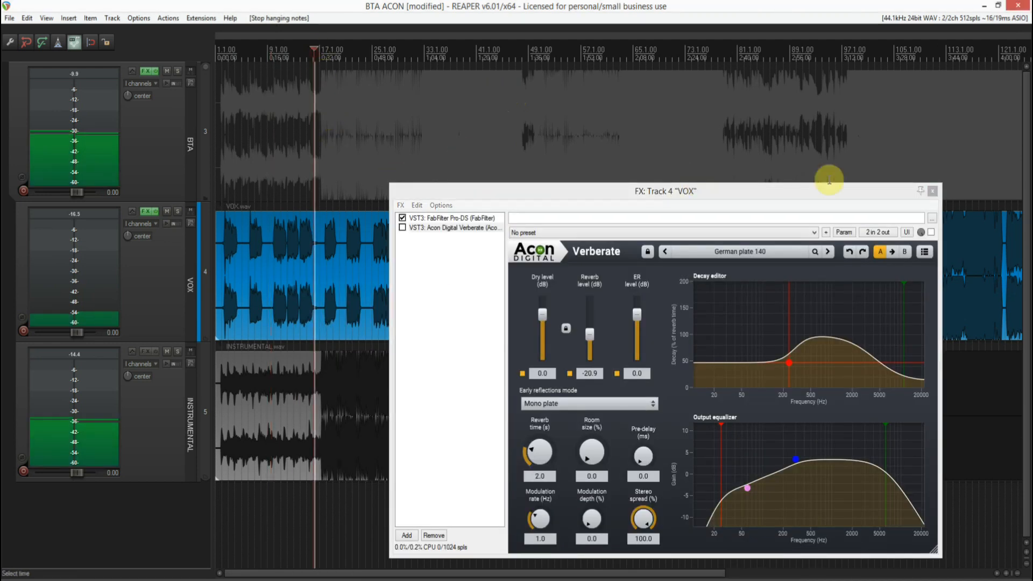
pyautogui.click(931, 233)
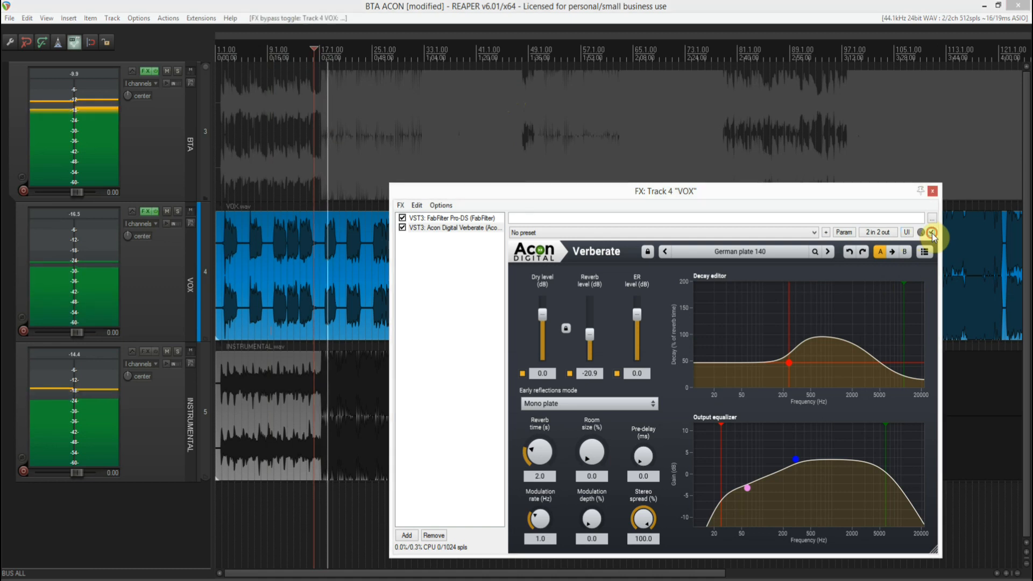
# Load the Gold plate preset, lower its reverb level to -16.2 dB and bypass Verberate to compare the dry vocals.
pyautogui.click(826, 251)
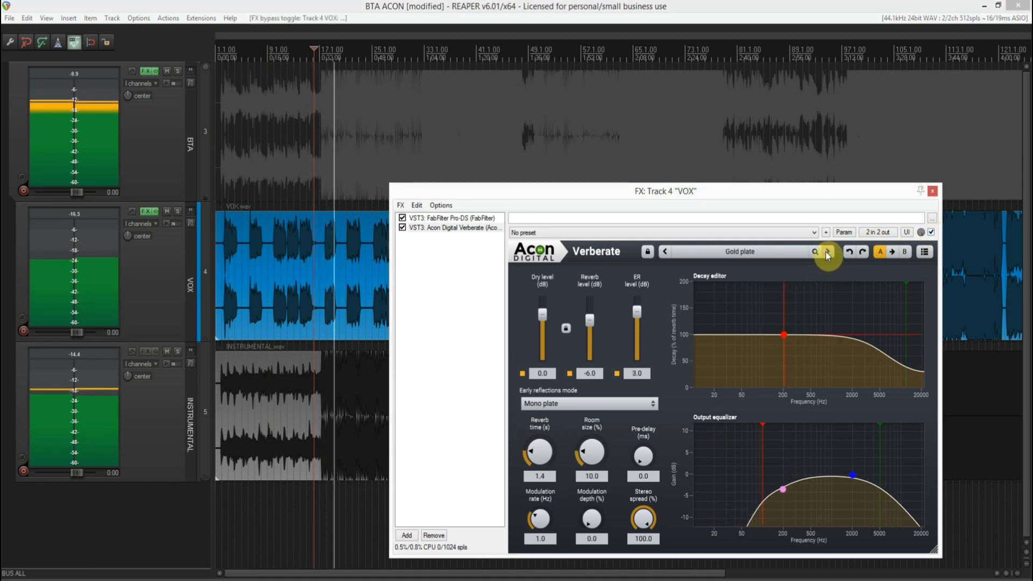
pyautogui.moveTo(580, 343); pyautogui.dragTo(592, 330)
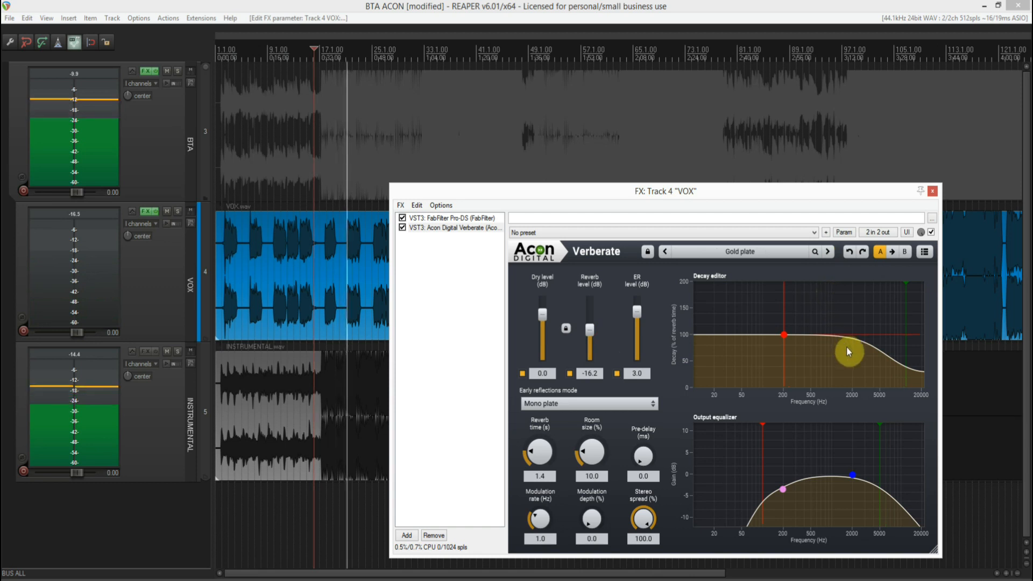
pyautogui.click(931, 232)
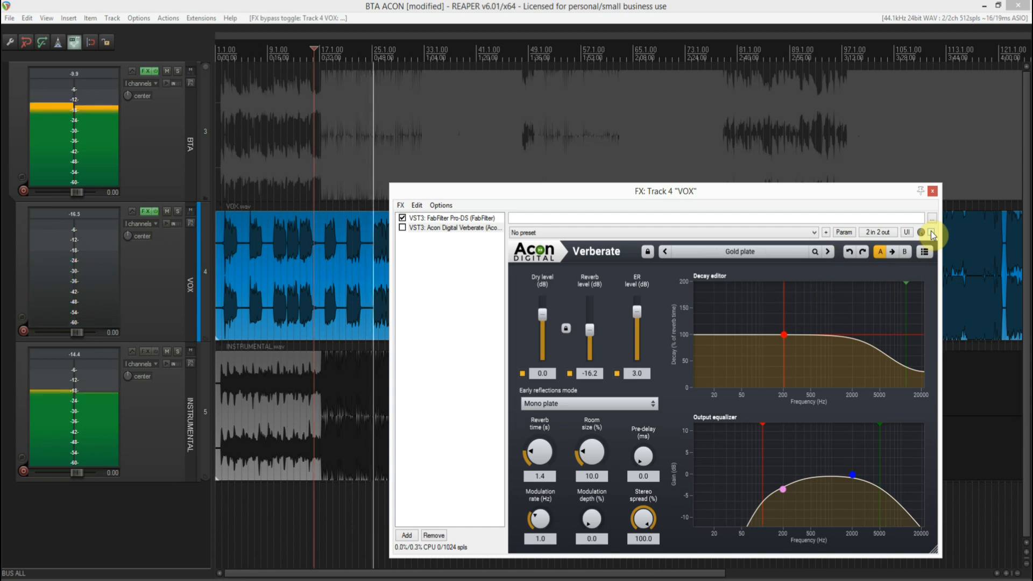
# Re-enable Verberate, load the Ocean plate preset and lower its reverb level to -18.5 dB while the song plays.
pyautogui.click(931, 233)
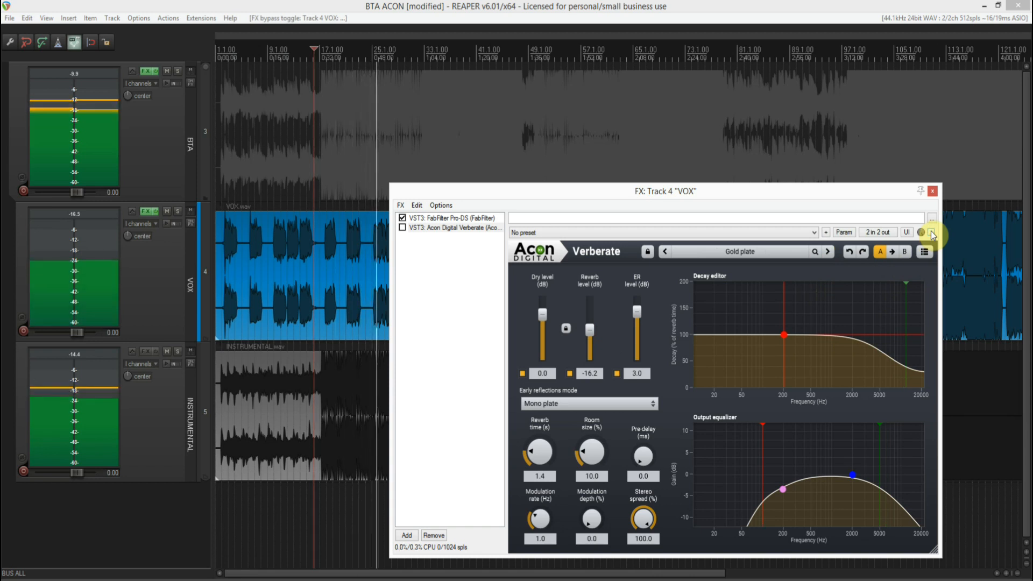
pyautogui.click(828, 251)
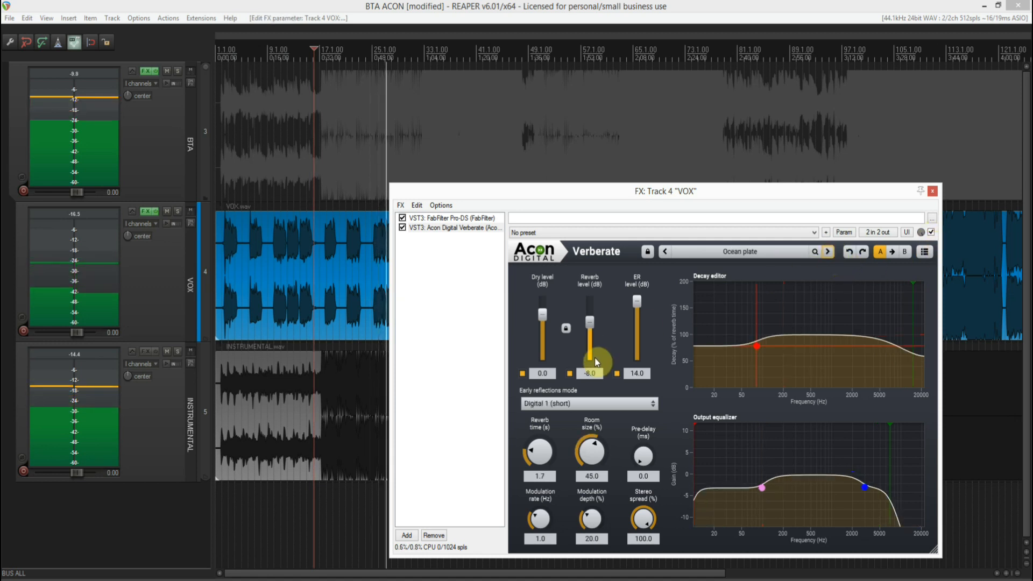
pyautogui.moveTo(592, 330); pyautogui.dragTo(594, 337)
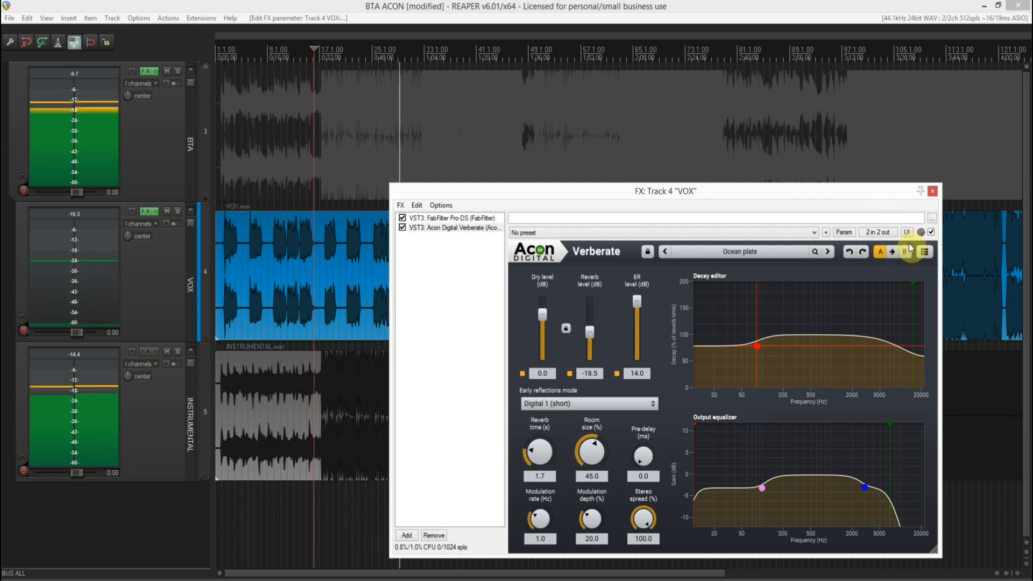
# Load the Sunset plate preset at a -19.1 dB reverb level and replay from around bar 25, comparing with Verberate bypassed and active.
pyautogui.click(830, 252)
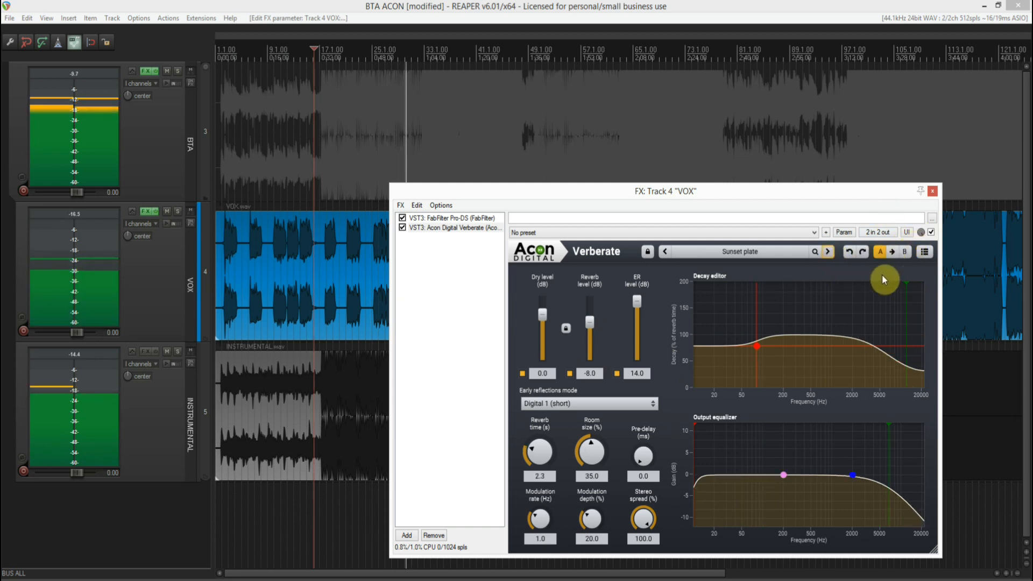
pyautogui.moveTo(589, 324); pyautogui.dragTo(589, 333)
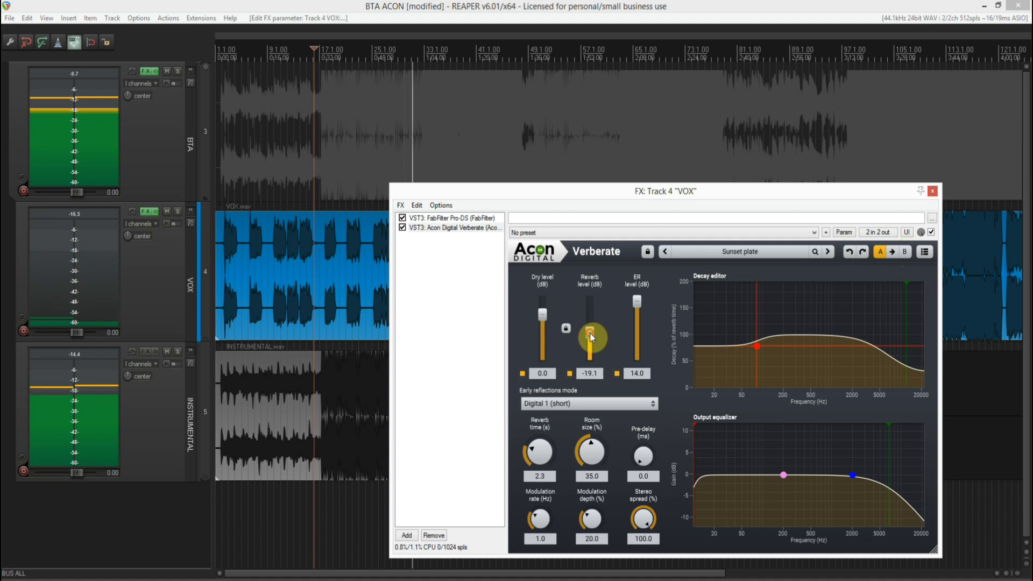
pyautogui.click(379, 57)
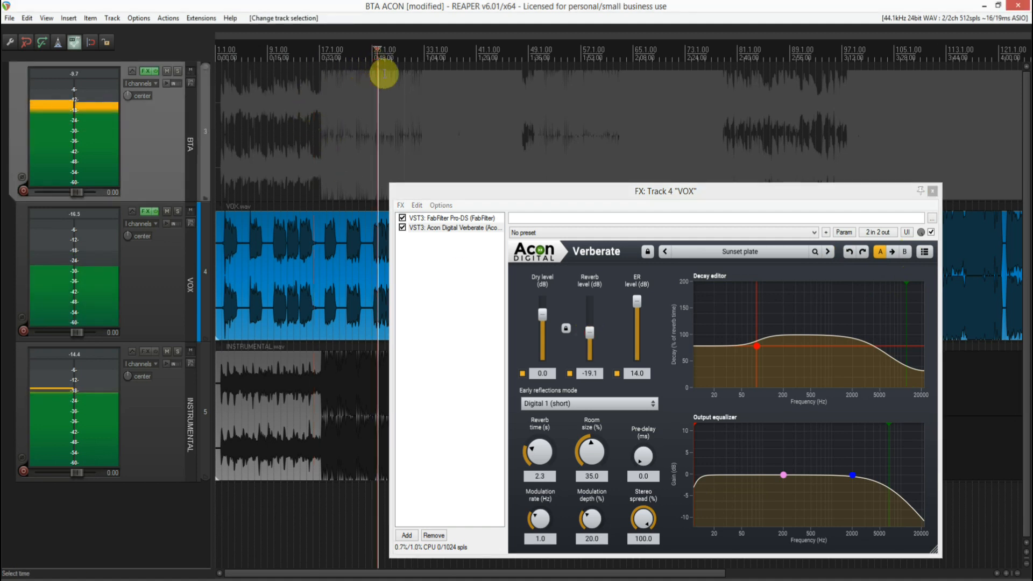
pyautogui.click(931, 232)
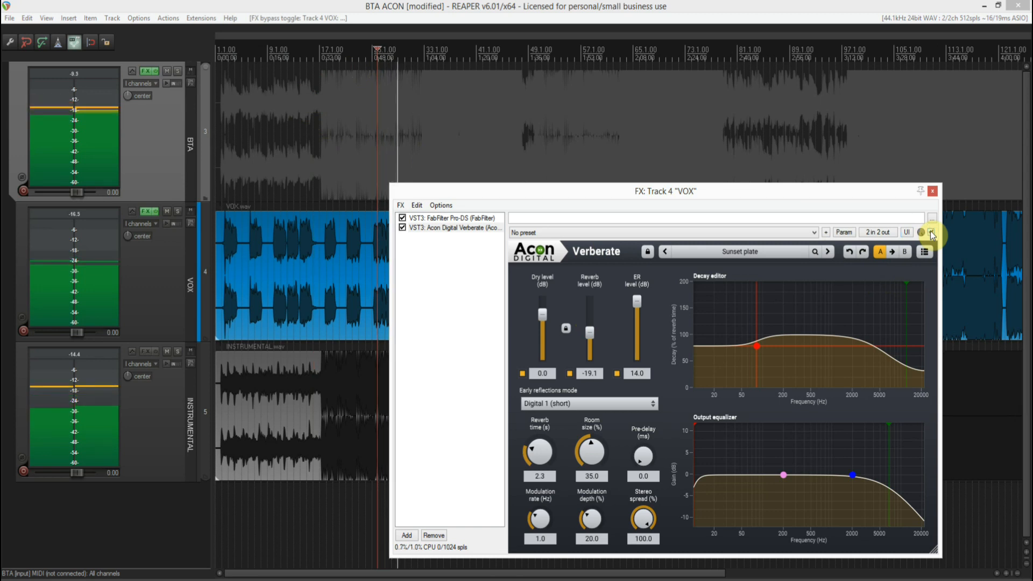
# Load the Vocal plate 1 preset at a -14.4 dB reverb level, replay from around bar 25 and compare with Verberate bypassed.
pyautogui.click(828, 251)
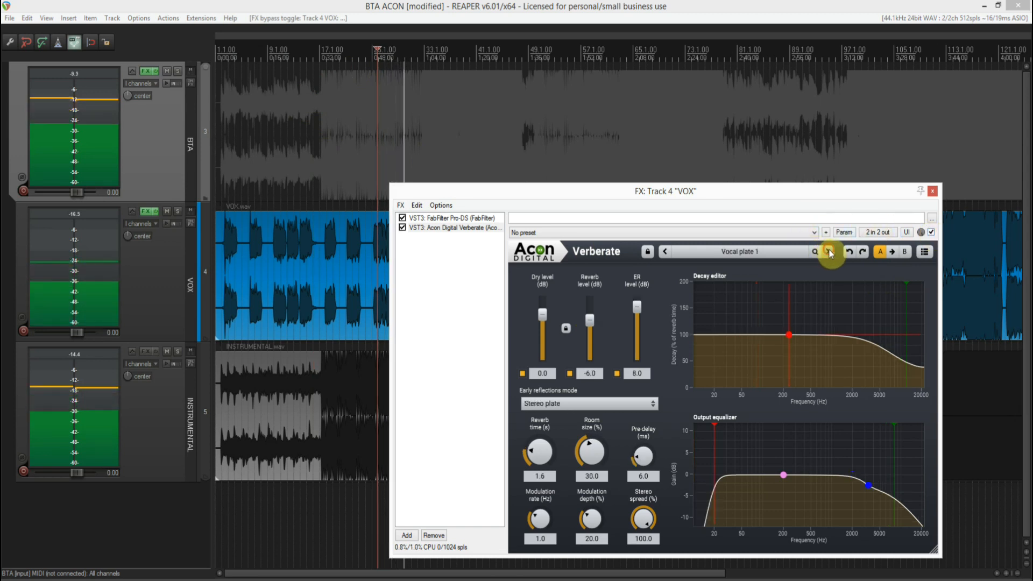
pyautogui.moveTo(595, 322); pyautogui.dragTo(593, 327)
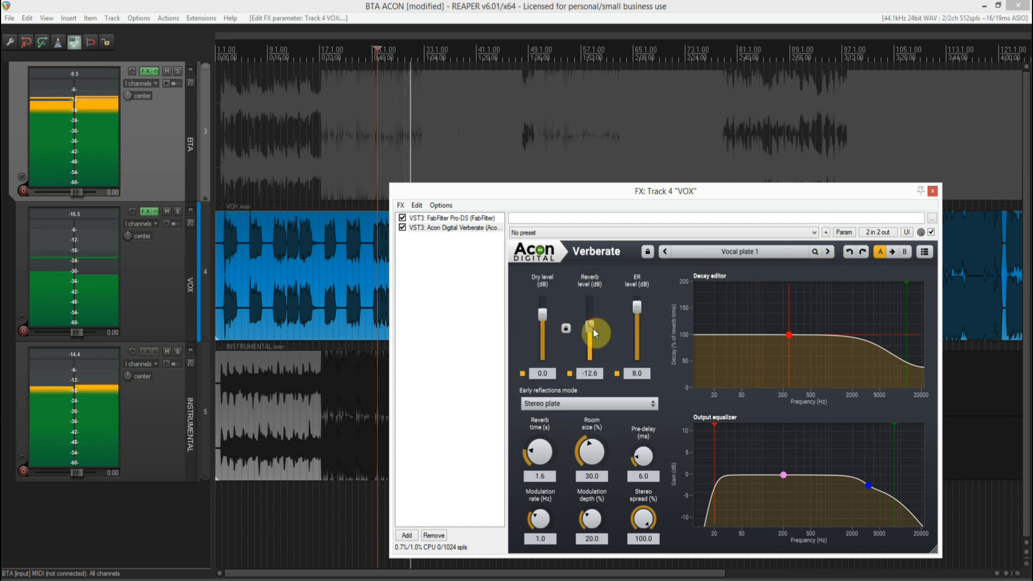
pyautogui.click(373, 59)
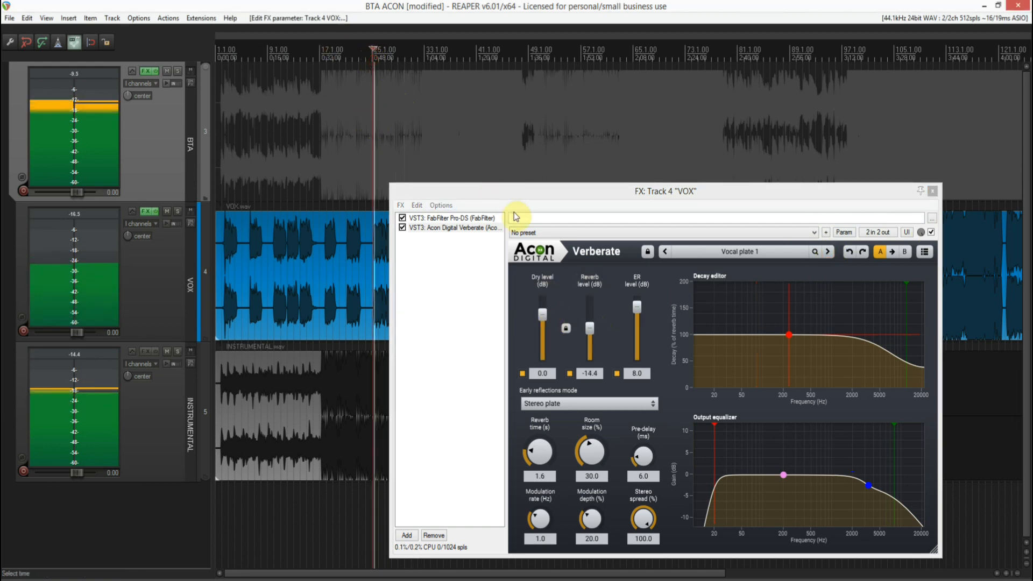
pyautogui.click(930, 232)
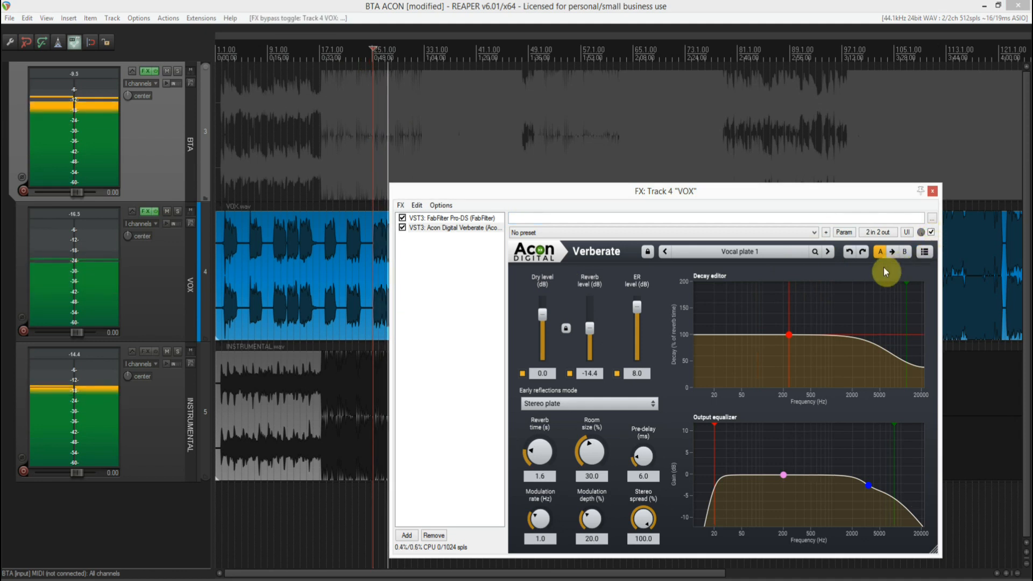
# Load the Vocal plate 2 preset with the reverb level at -13.8 dB and replay from bar 18.
pyautogui.click(829, 252)
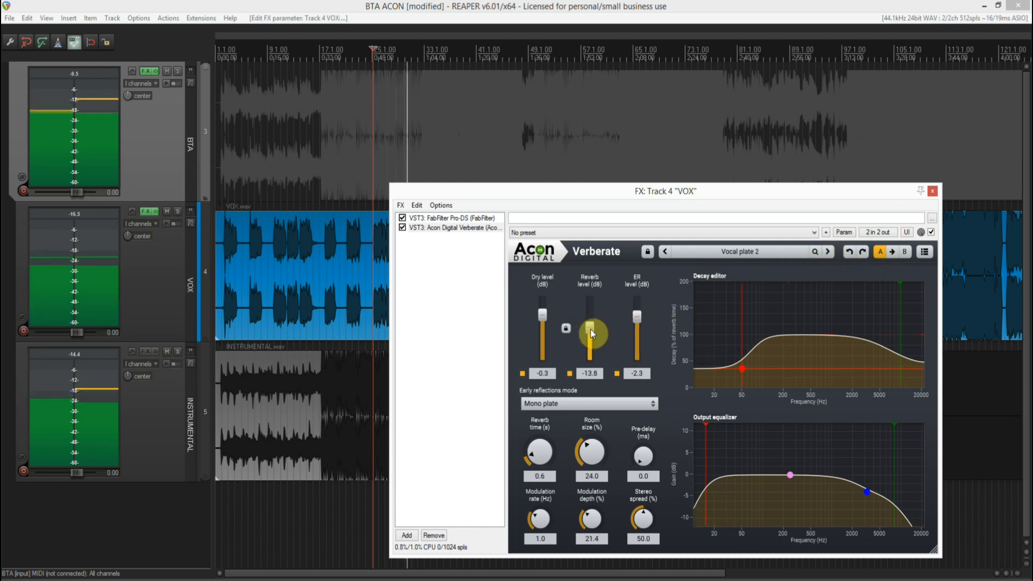
pyautogui.click(329, 63)
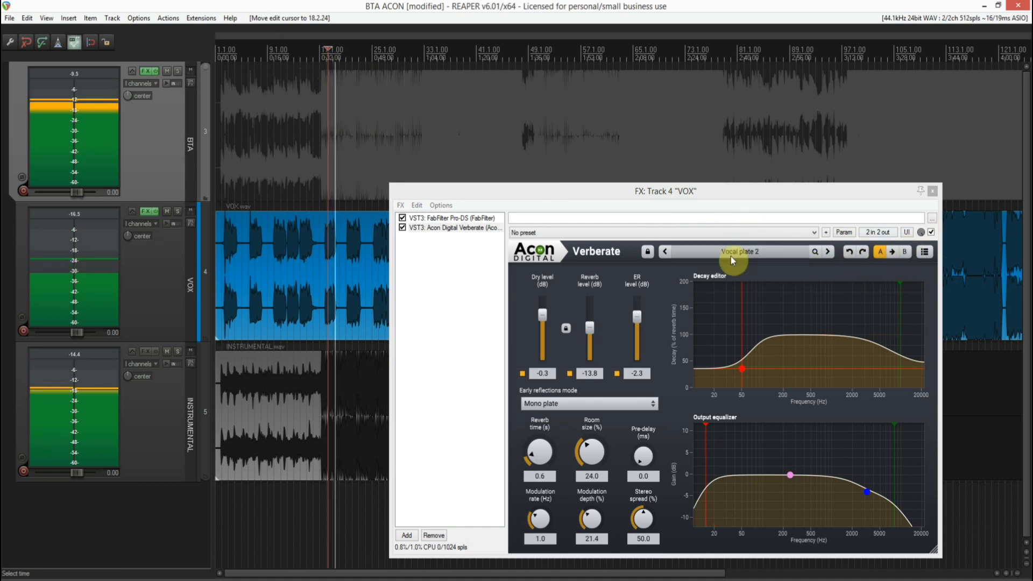
# Leave the plate presets and load the Big empty warehouse preset from the Spaces factory category.
pyautogui.click(831, 252)
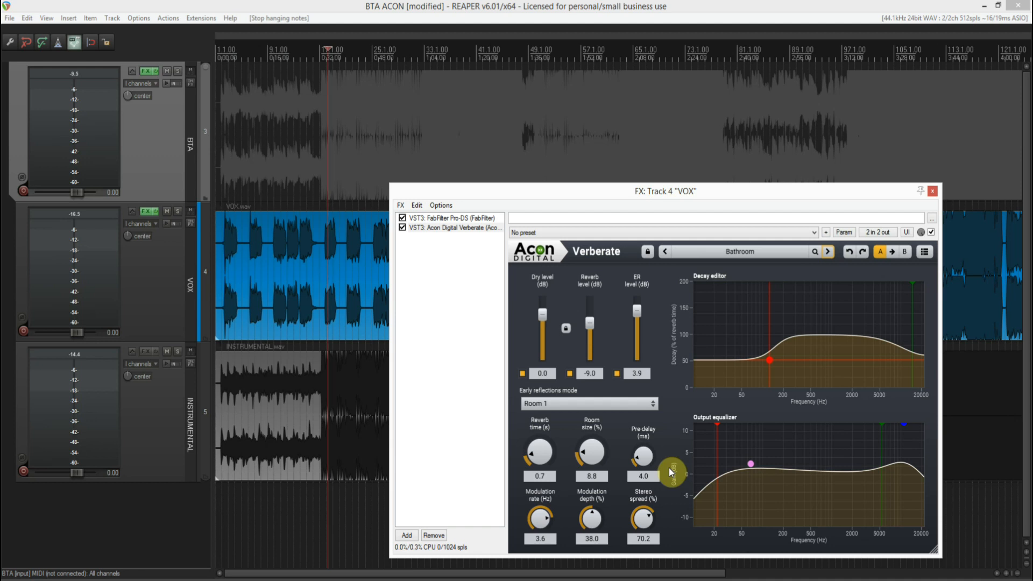
pyautogui.click(779, 254)
pyautogui.moveTo(723, 356)
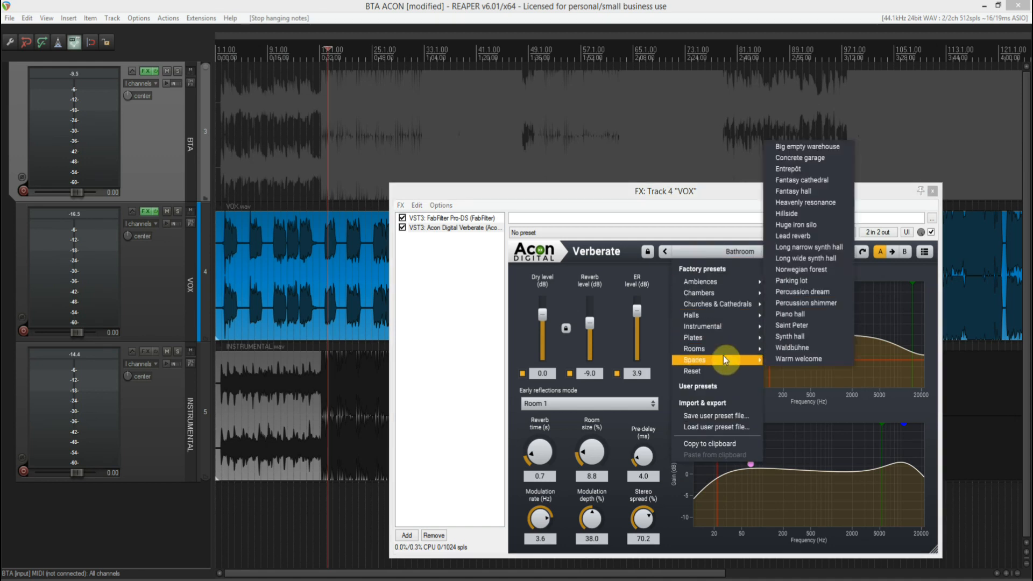
pyautogui.click(807, 148)
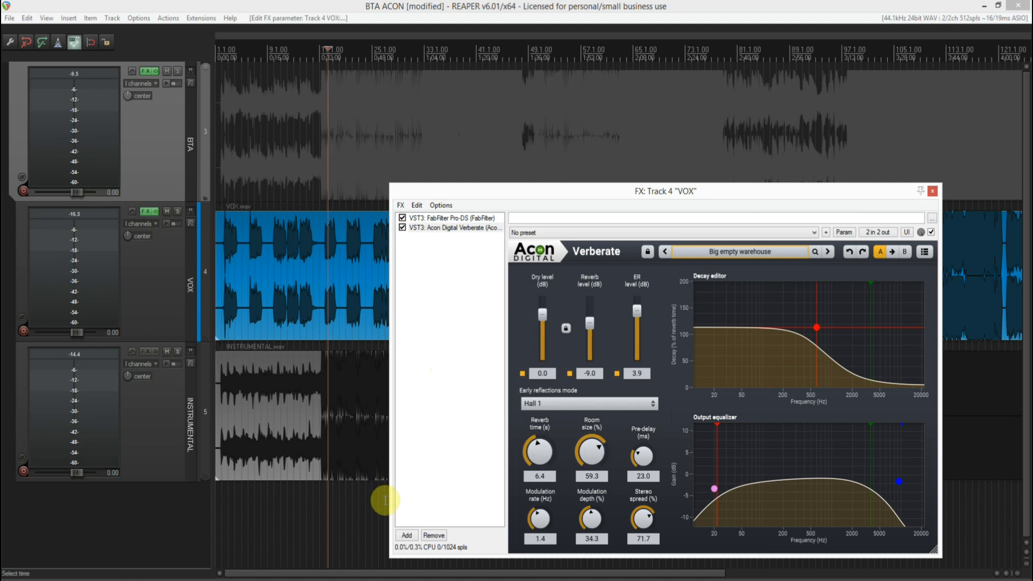
# Move the effects window to expose the later part of the song, play from around bar 76 and bring Verberate's controls back into view.
pyautogui.moveTo(343, 572); pyautogui.dragTo(481, 573)
pyautogui.click(436, 188)
pyautogui.moveTo(568, 324); pyautogui.dragTo(567, 321)
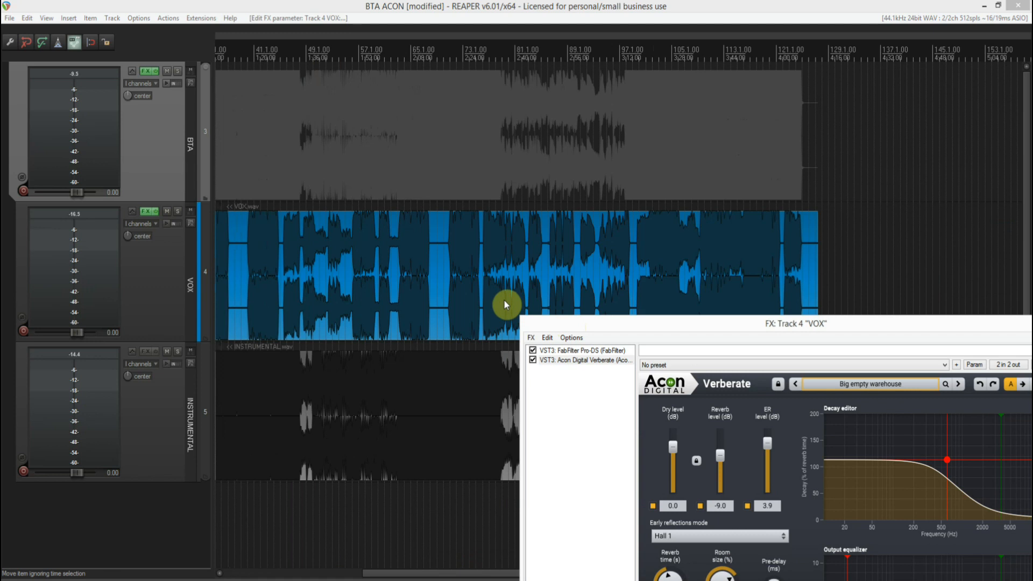
pyautogui.click(500, 52)
pyautogui.press('space')
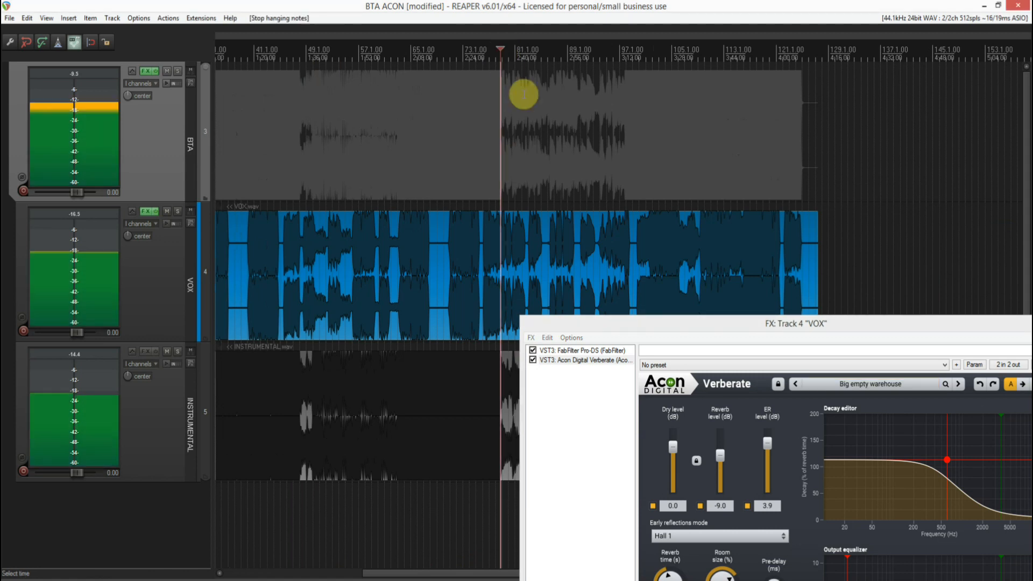
pyautogui.click(488, 56)
pyautogui.moveTo(598, 325); pyautogui.dragTo(413, 209)
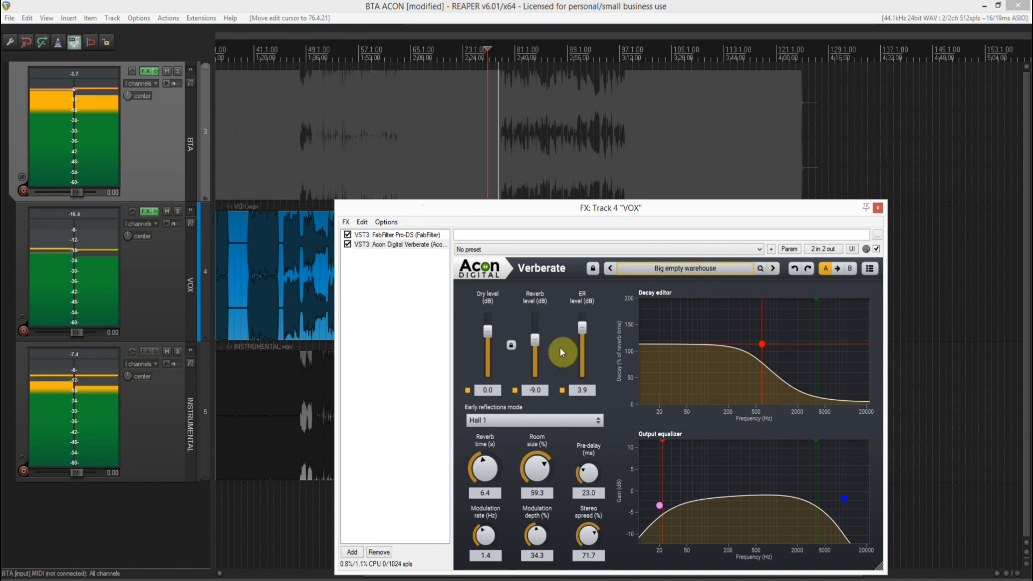
# Lower Big empty warehouse's reverb level to -16.8 dB, then bypass and re-enable Verberate to compare the vocals.
pyautogui.moveTo(538, 344); pyautogui.dragTo(536, 348)
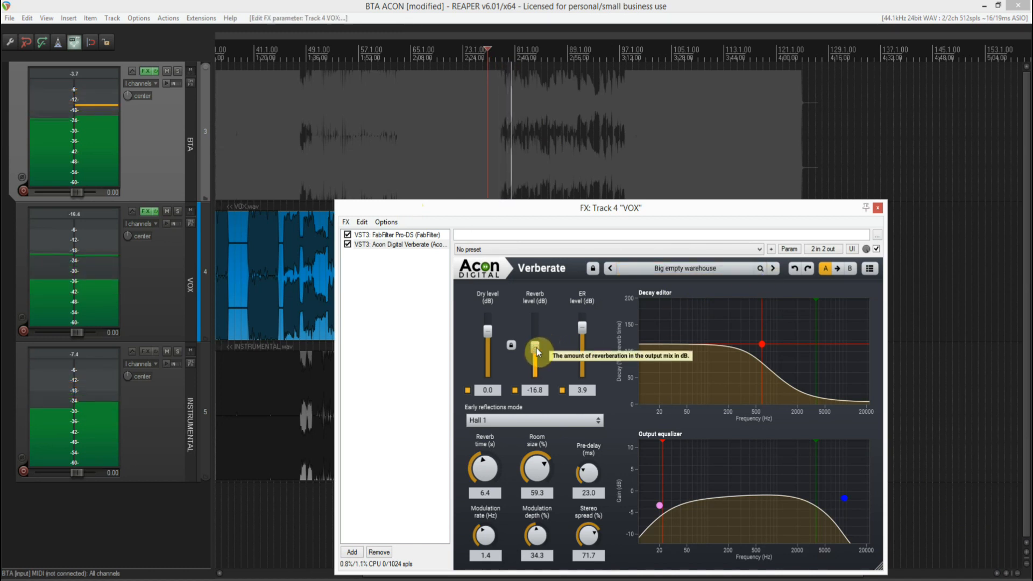
pyautogui.click(876, 250)
pyautogui.click(876, 249)
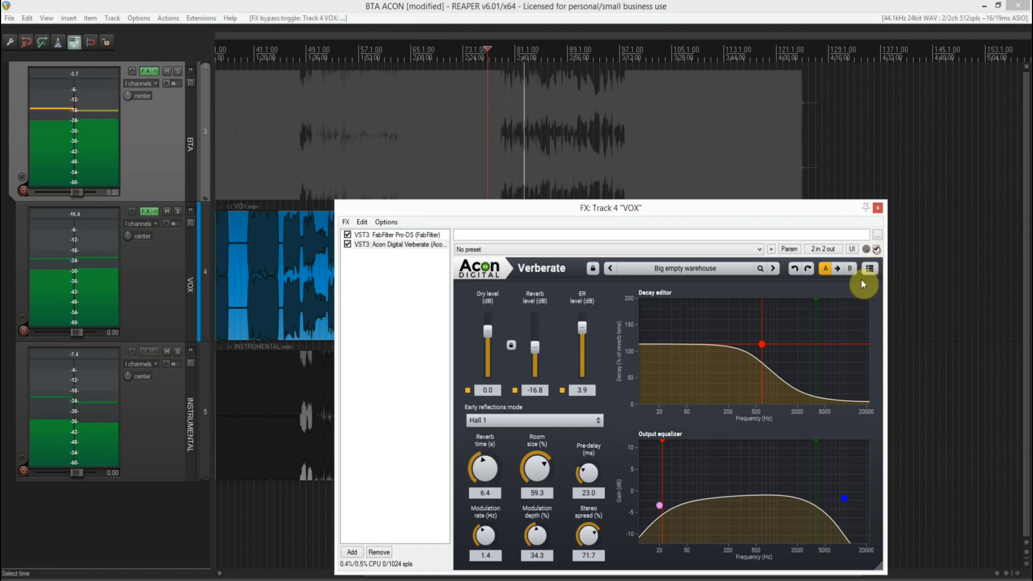
# Load the Concrete garage preset, lower its reverb level to -22.1 dB and stop playback after listening.
pyautogui.click(773, 268)
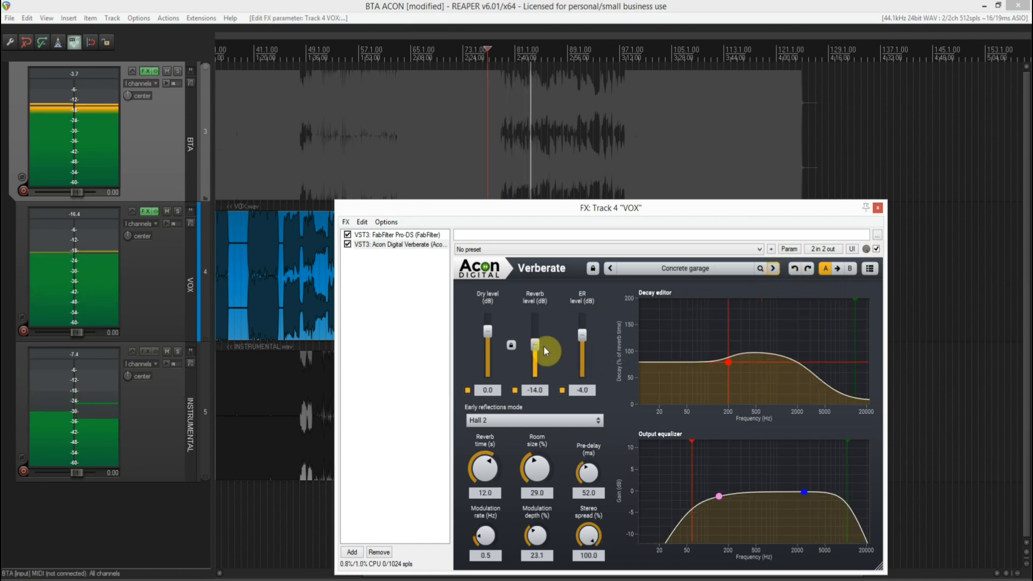
pyautogui.moveTo(534, 344); pyautogui.dragTo(533, 353)
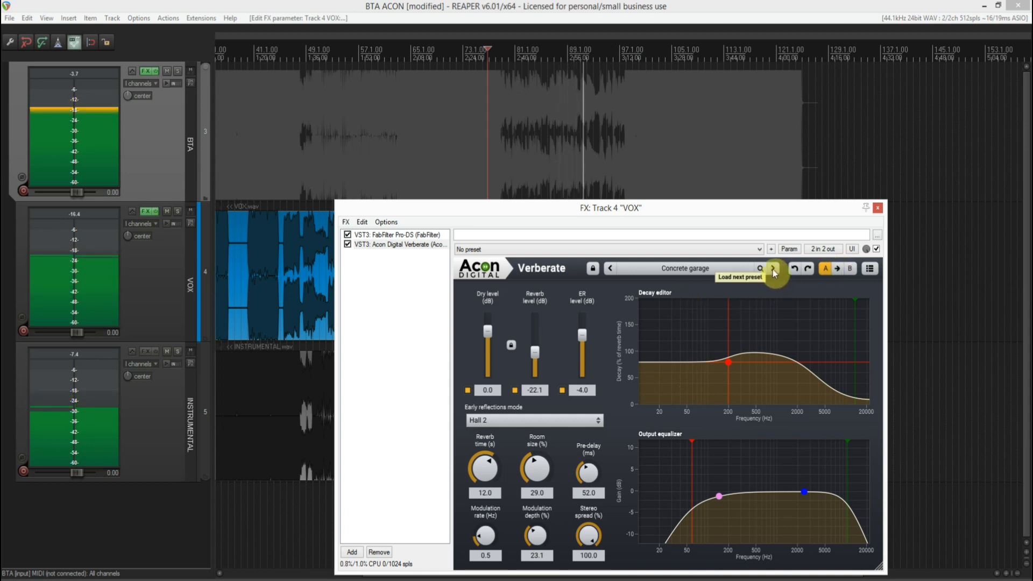
pyautogui.press('space')
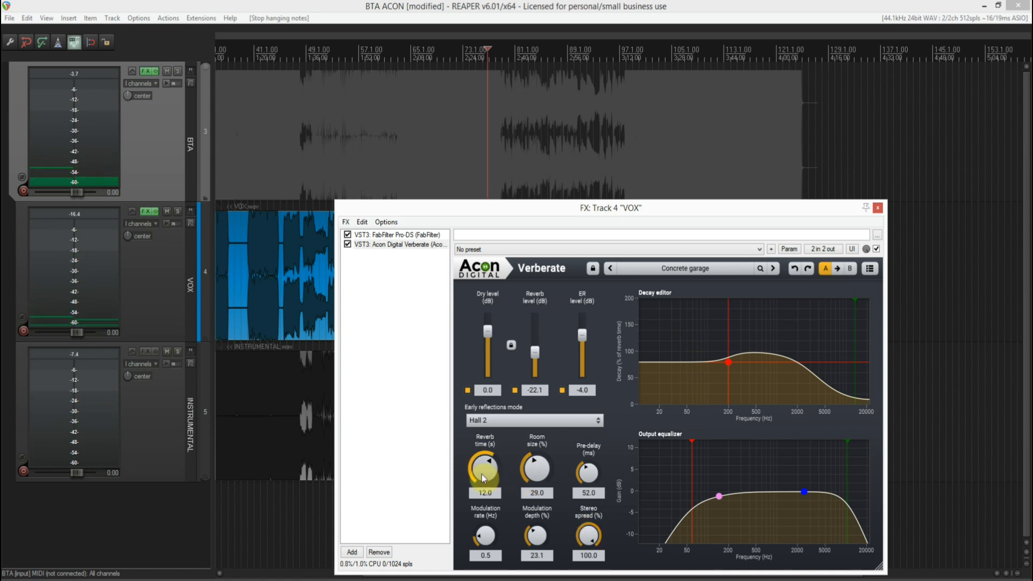
# Set Concrete garage's reverb time to 7.8 s and reverb level to -27.4 dB during playback, then bypass Verberate and stop.
pyautogui.moveTo(483, 471); pyautogui.dragTo(483, 488)
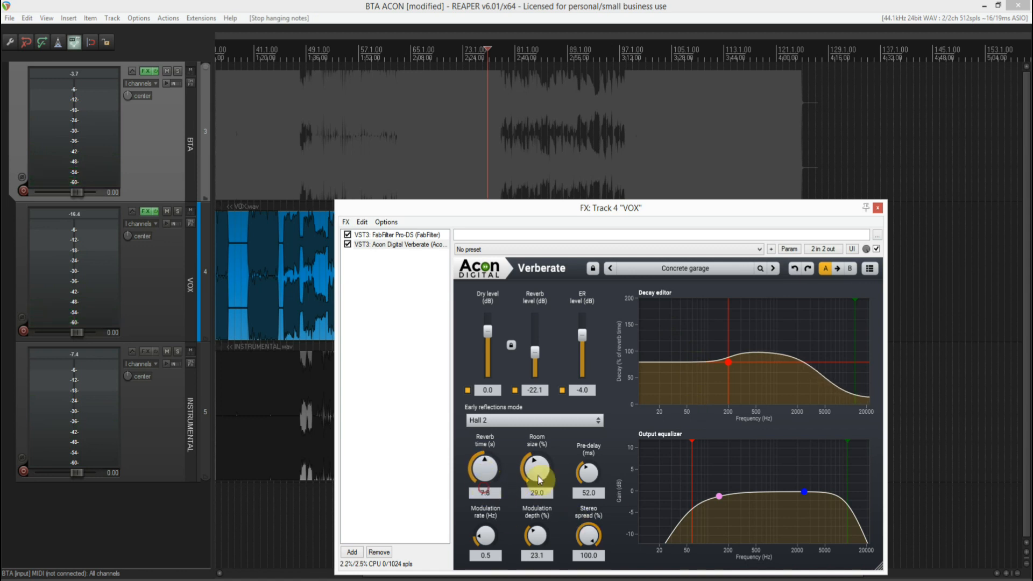
pyautogui.press('space')
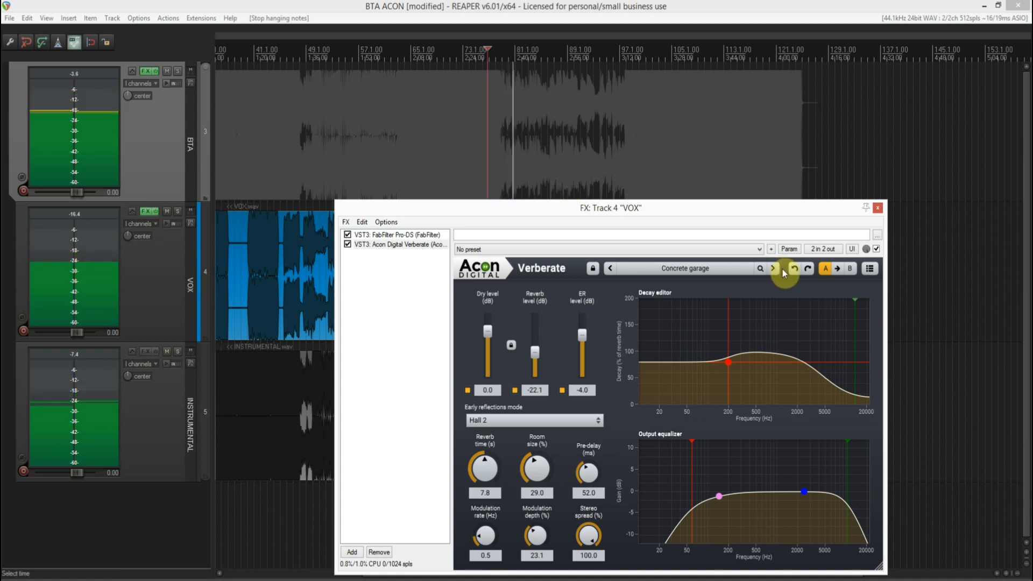
pyautogui.moveTo(533, 355); pyautogui.dragTo(534, 357)
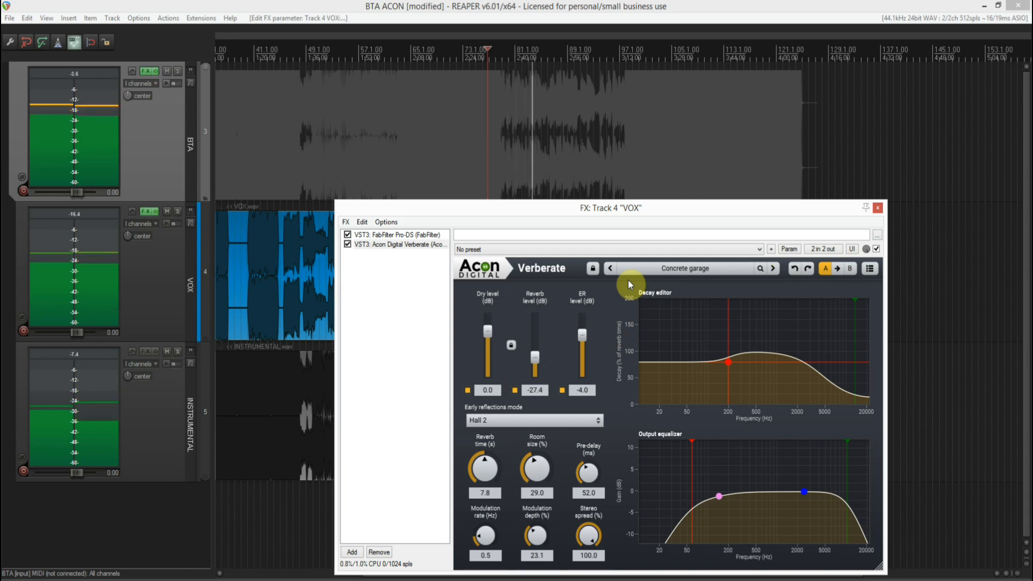
pyautogui.click(877, 249)
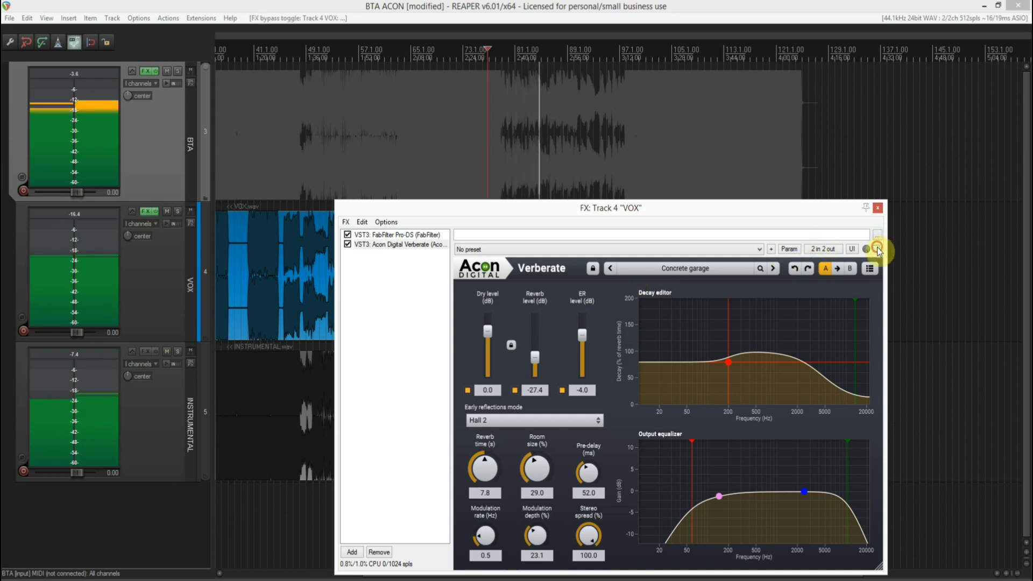
pyautogui.press('space')
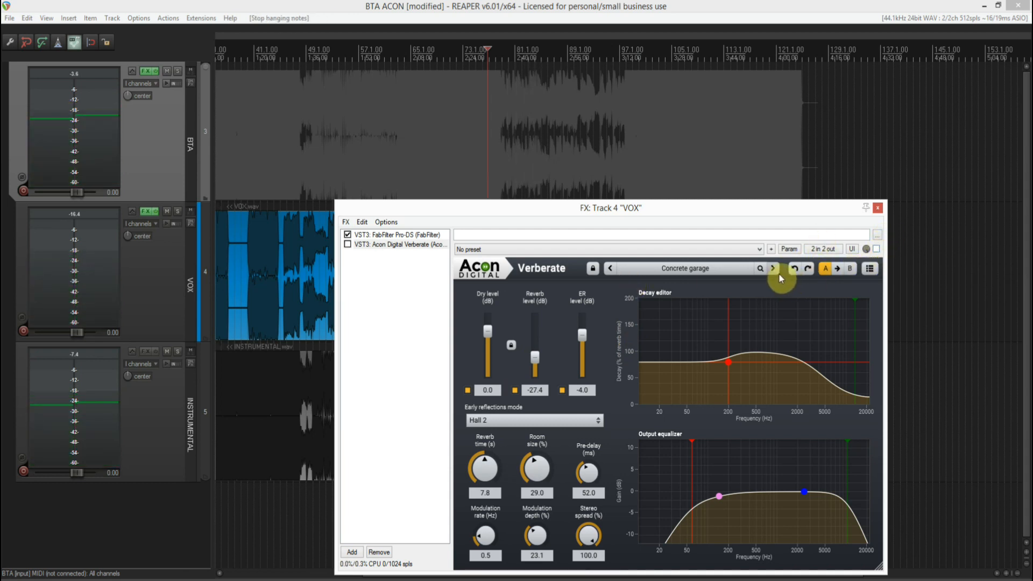
# Load the Entrepôt preset, play from bar 78 with Verberate re-enabled and its reverb level at -25.6 dB, then stop.
pyautogui.click(774, 268)
pyautogui.press('space')
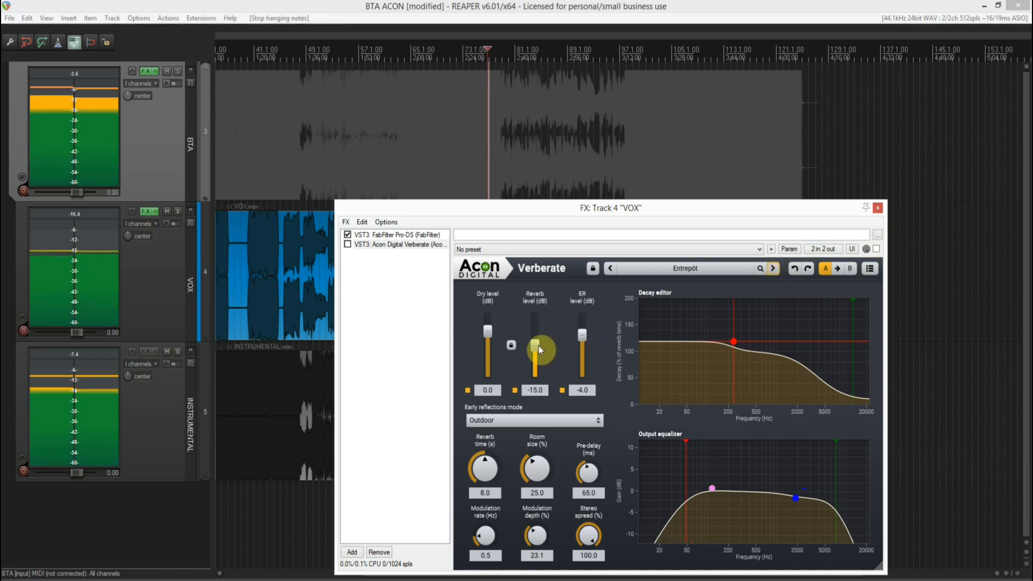
pyautogui.click(498, 69)
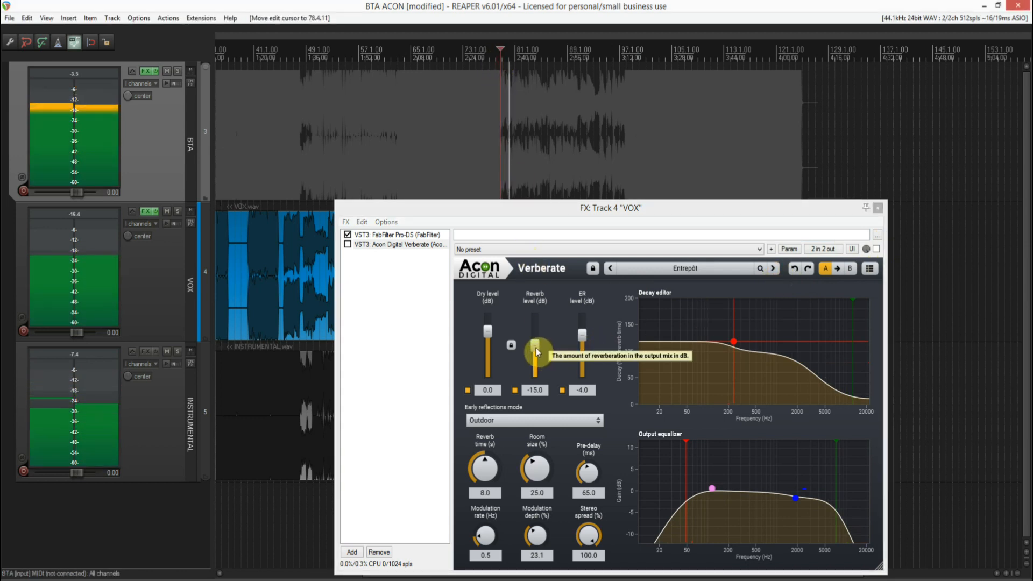
pyautogui.click(876, 249)
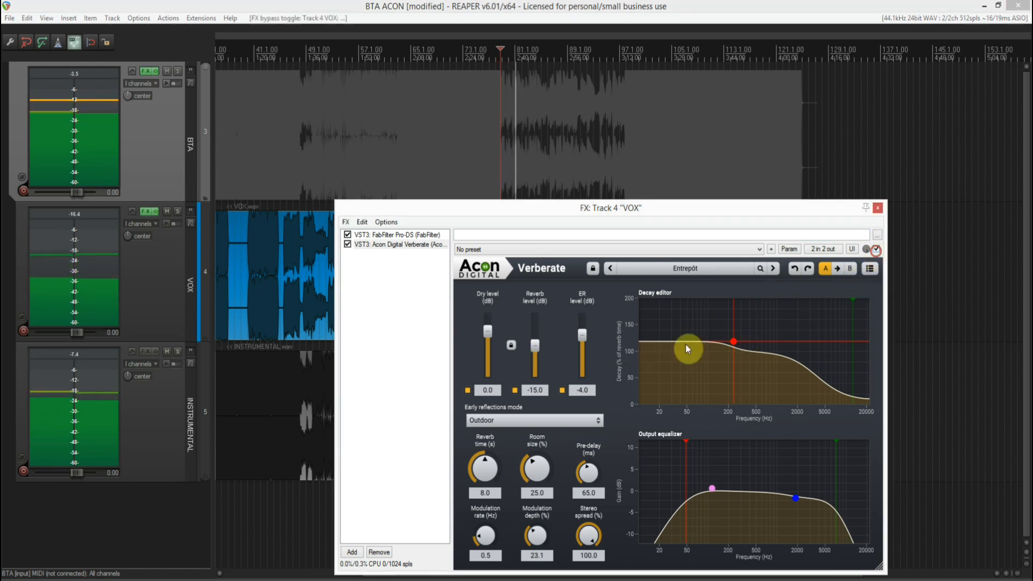
pyautogui.moveTo(538, 350); pyautogui.dragTo(538, 356)
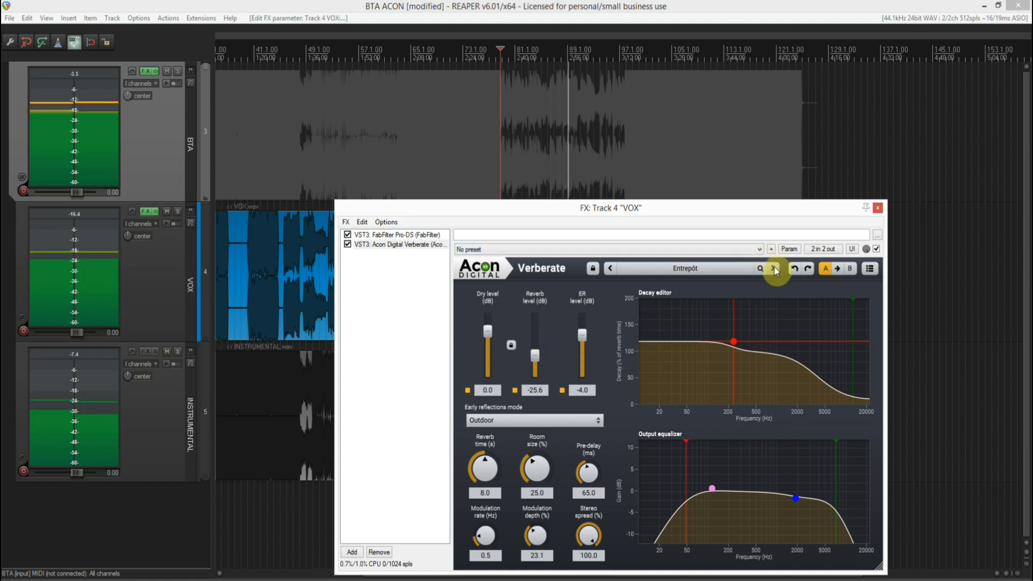
pyautogui.press('space')
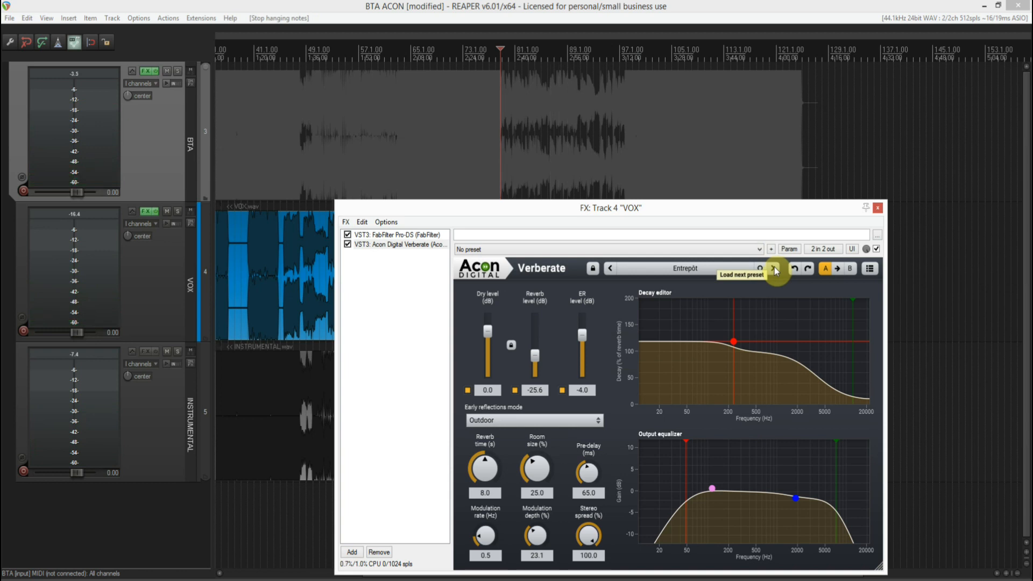
# Load the Fantasy cathedral preset and lower its reverb level to -29.1 dB while the song plays.
pyautogui.click(773, 267)
pyautogui.press('space')
pyautogui.moveTo(535, 331); pyautogui.dragTo(536, 363)
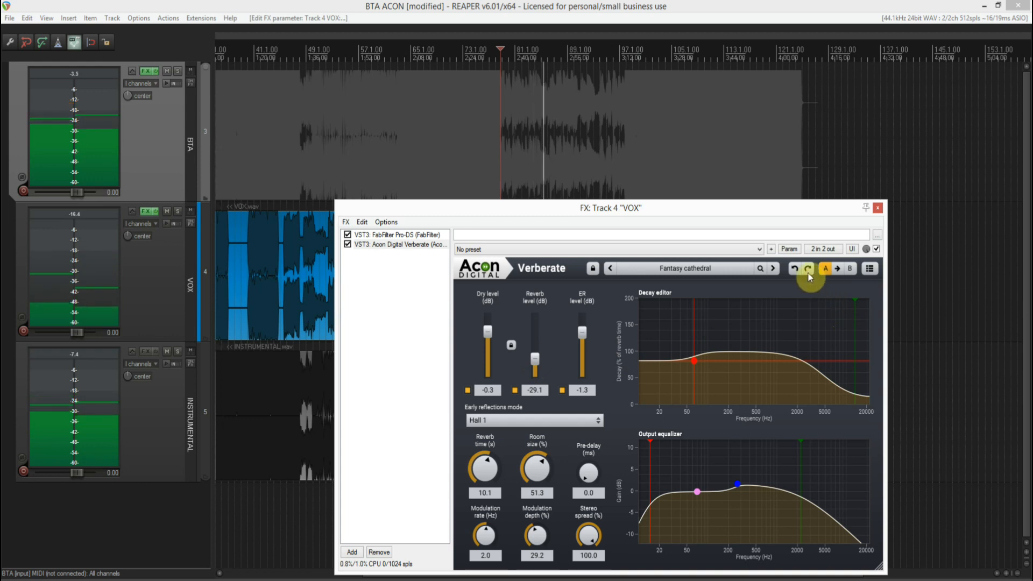
# Load the Fantasy hall preset and lower its reverb level to -22.7 dB.
pyautogui.click(774, 268)
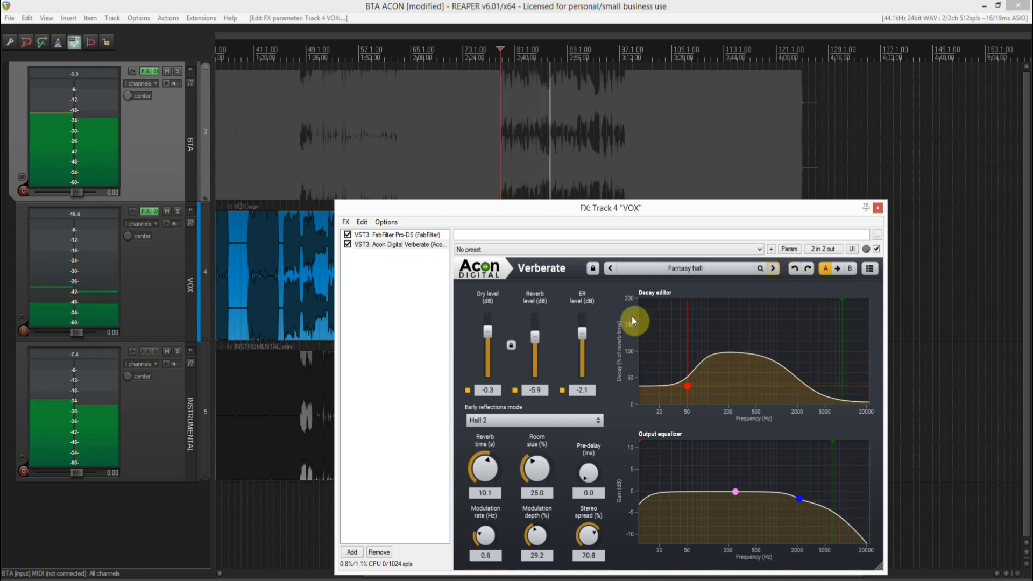
pyautogui.moveTo(539, 351); pyautogui.dragTo(540, 353)
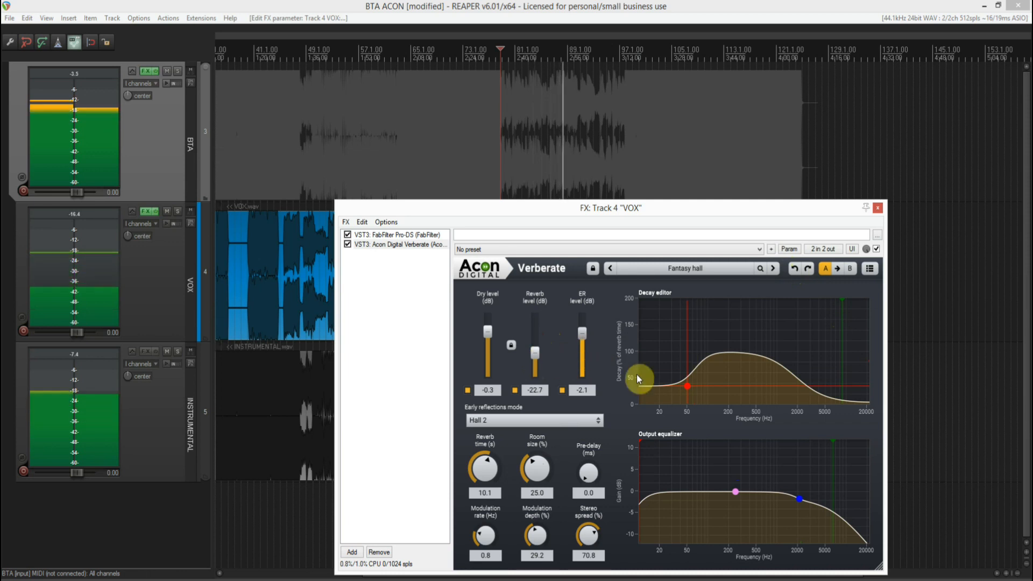
# Raise Fantasy hall's output low cut to about 200 Hz and shift its decay handles to about 280 Hz at 20% and near 20 kHz.
pyautogui.moveTo(650, 451); pyautogui.dragTo(728, 446)
pyautogui.moveTo(688, 387); pyautogui.dragTo(743, 411)
pyautogui.moveTo(841, 305); pyautogui.dragTo(863, 292)
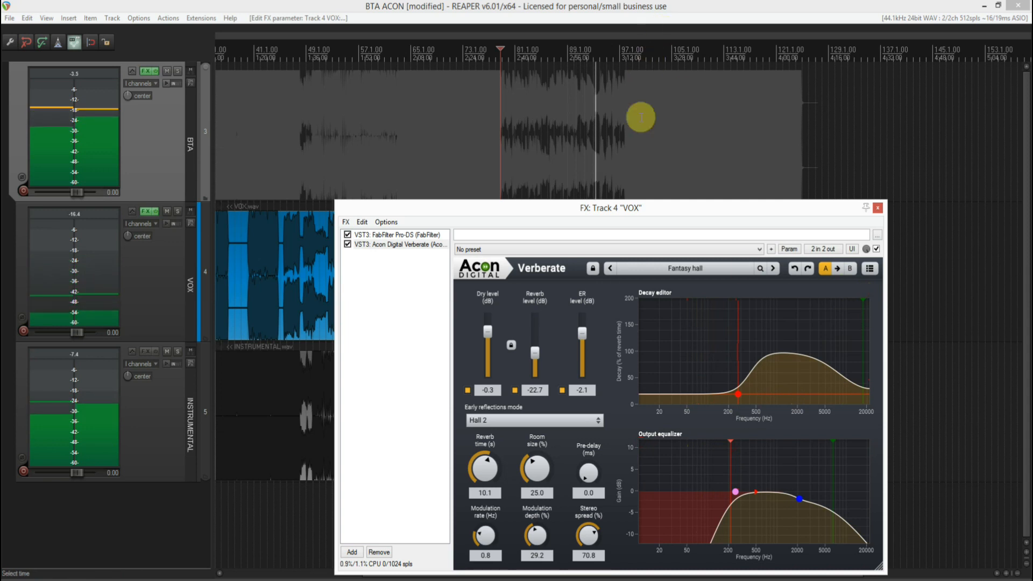
# Load the Heavenly resonance preset, setting its reverb level to -23.8 dB and its output low cut to about 190 Hz during playback.
pyautogui.click(773, 268)
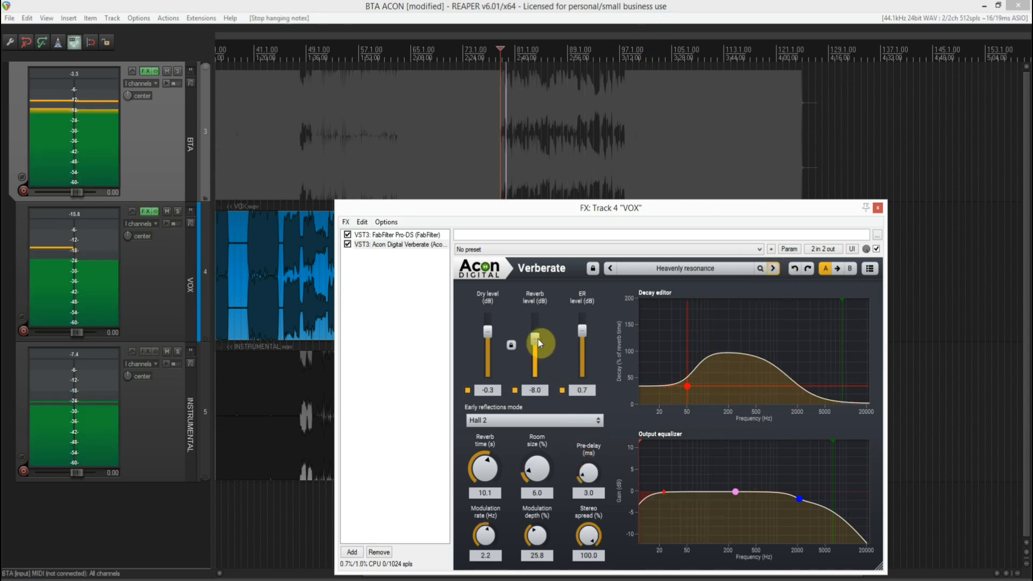
pyautogui.moveTo(537, 339); pyautogui.dragTo(535, 353)
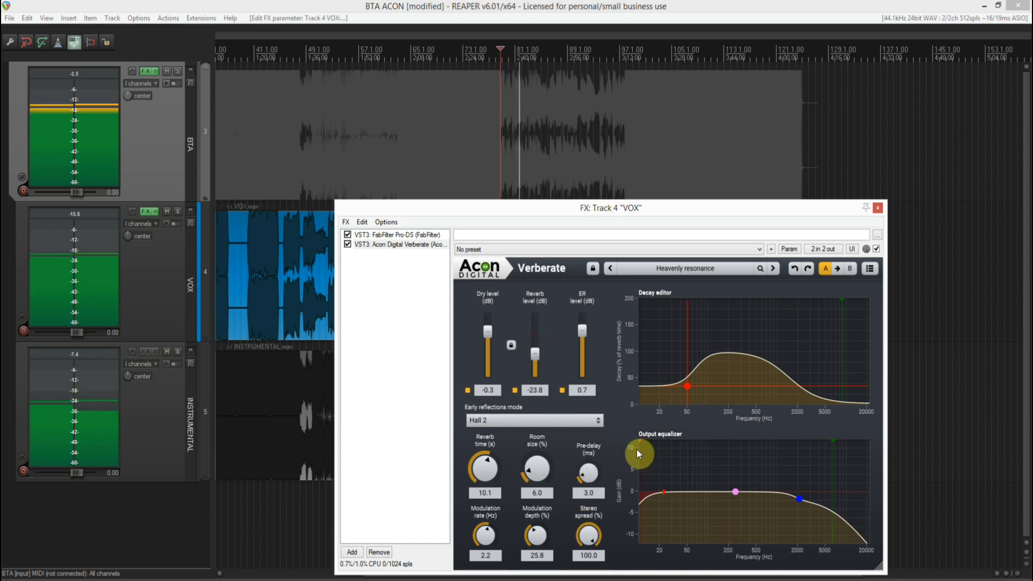
pyautogui.moveTo(639, 440); pyautogui.dragTo(725, 438)
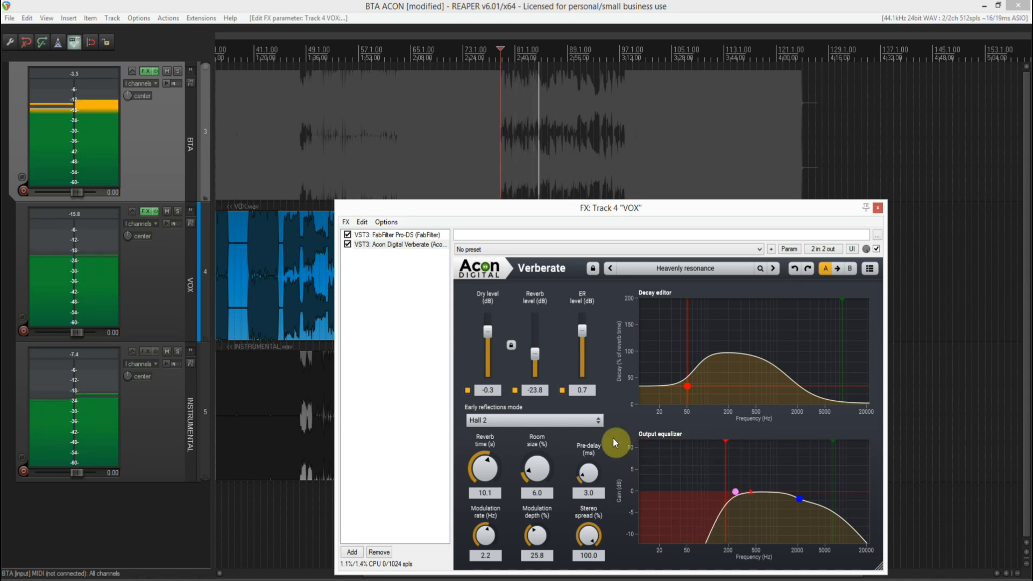
# Load the Hillside preset, compare the vocals with Verberate bypassed and re-enabled, and stop playback.
pyautogui.click(772, 269)
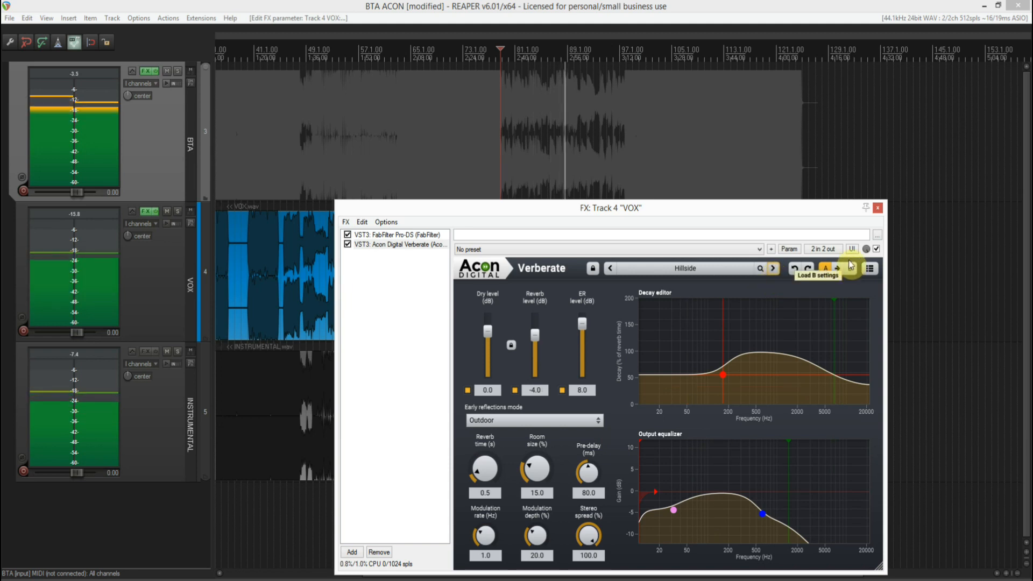
pyautogui.click(875, 248)
pyautogui.click(875, 248)
pyautogui.press('space')
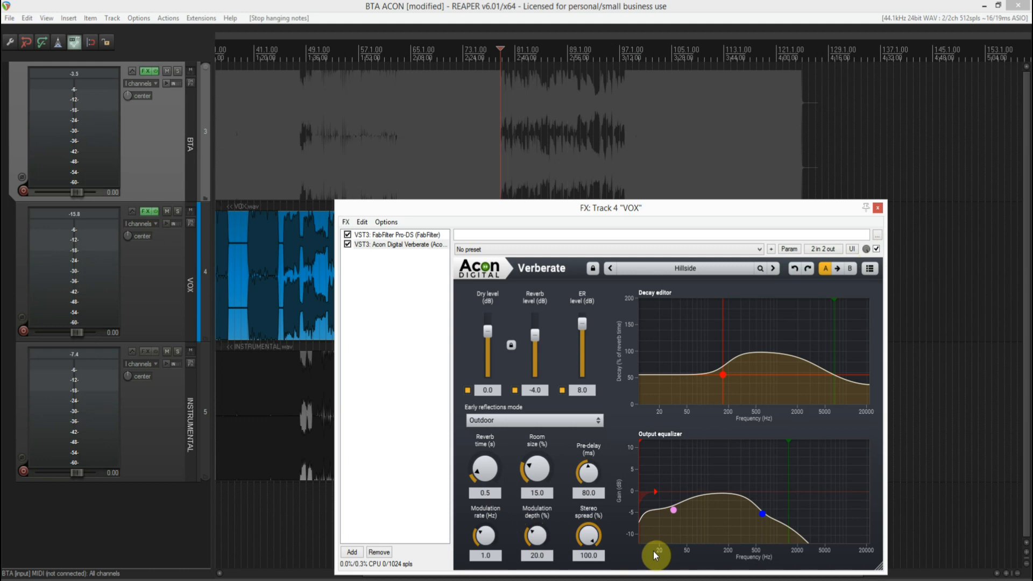
# Restart playback, load the Huge iron silo preset and set its reverb level to -24.4 dB.
pyautogui.press('space')
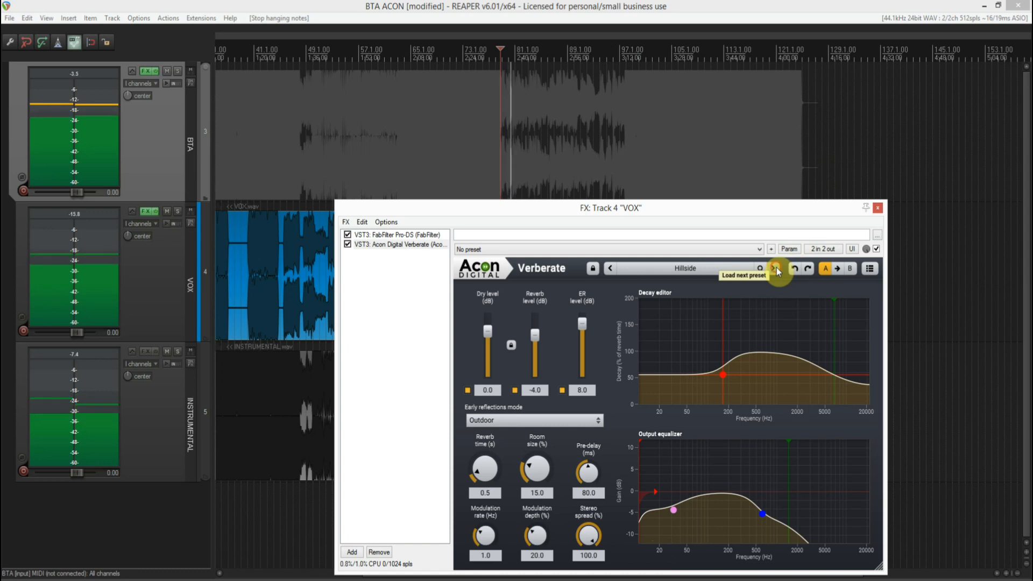
pyautogui.click(774, 268)
pyautogui.moveTo(537, 377)
pyautogui.mouseDown()
pyautogui.moveTo(534, 346)
pyautogui.moveTo(534, 358)
pyautogui.mouseUp()
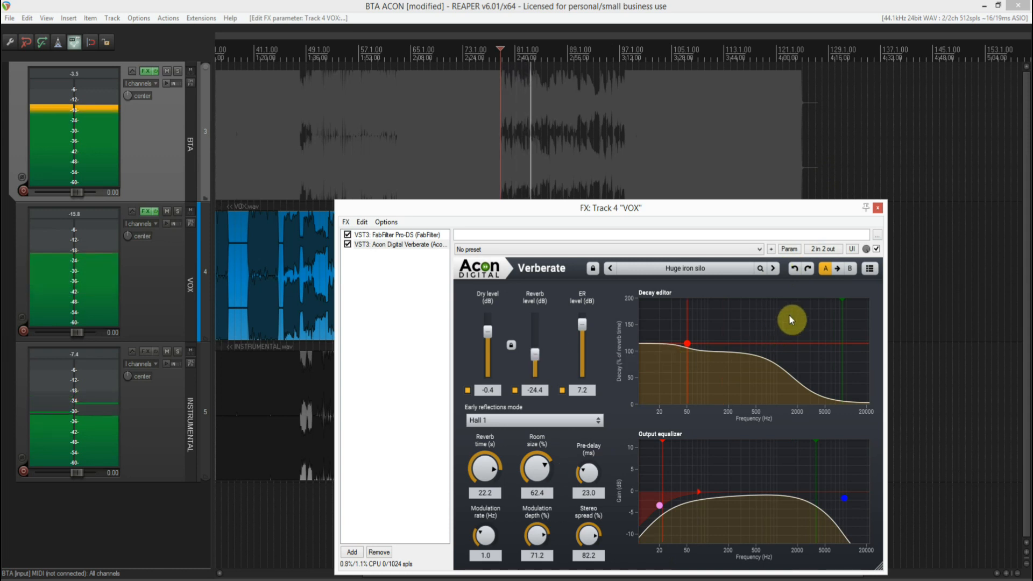
# Load the Lead reverb preset with its reverb level at -19.7 dB and compare the vocals with Verberate bypassed and re-enabled.
pyautogui.click(773, 269)
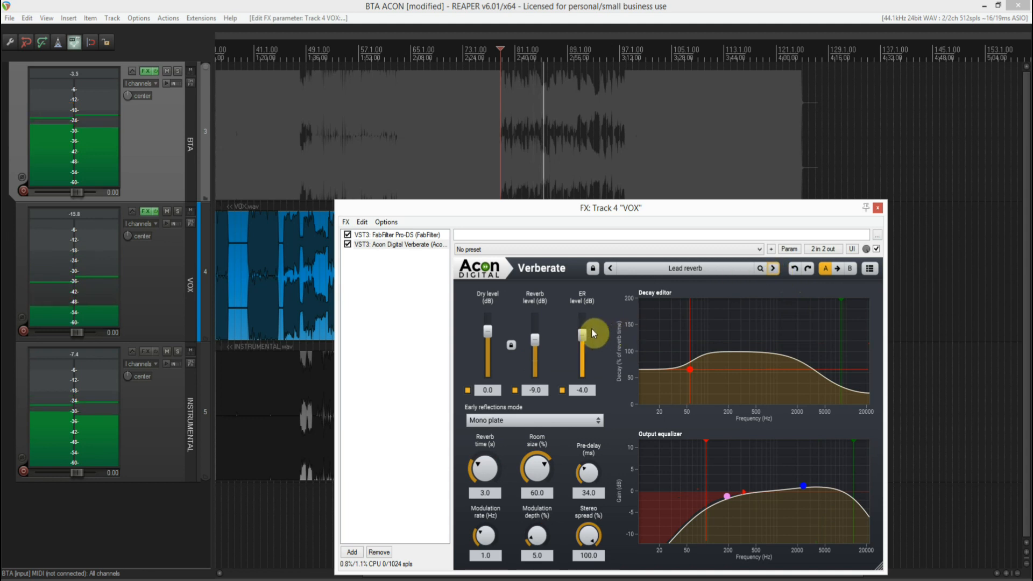
pyautogui.moveTo(540, 337); pyautogui.dragTo(535, 351)
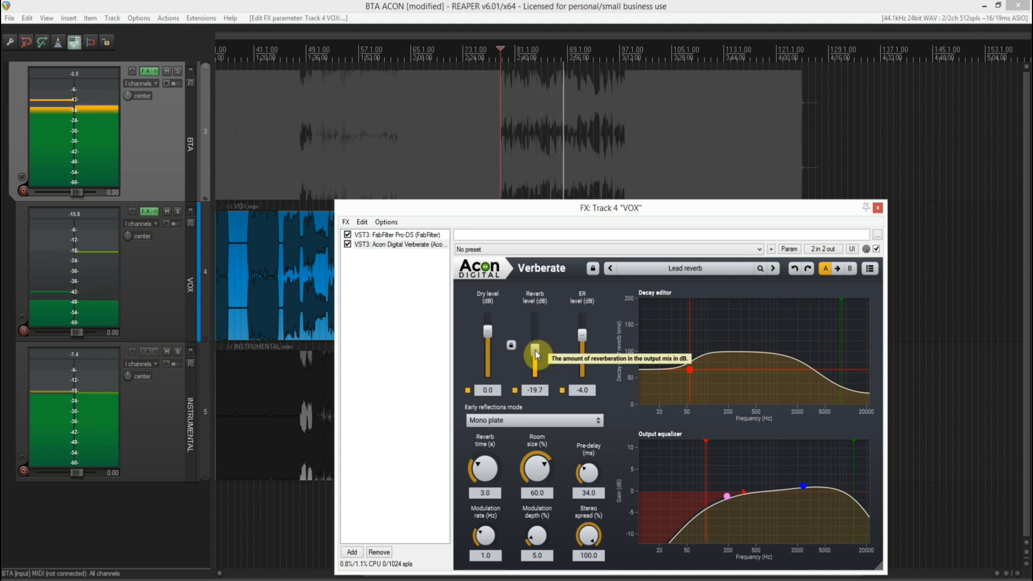
pyautogui.click(876, 248)
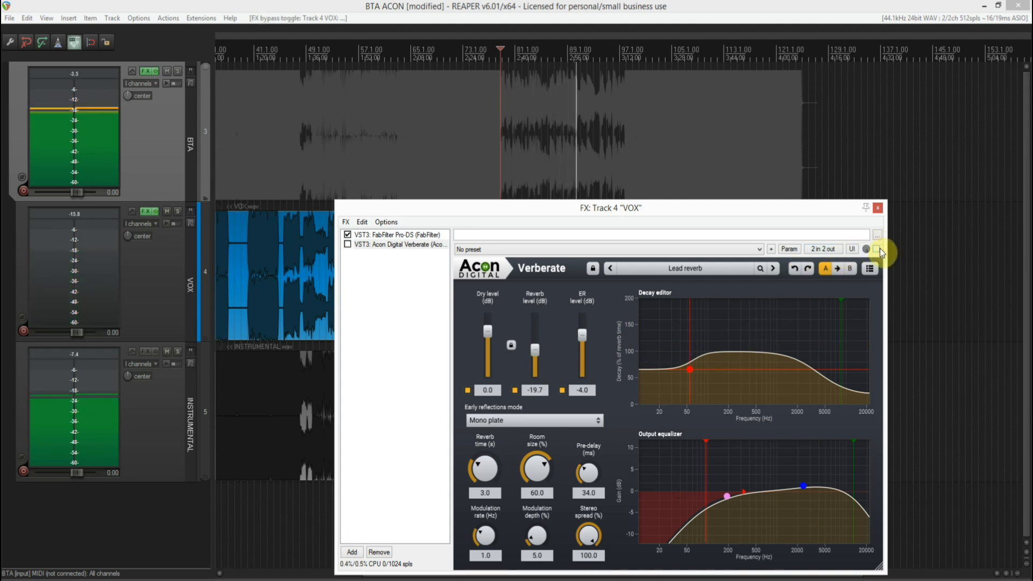
pyautogui.click(877, 249)
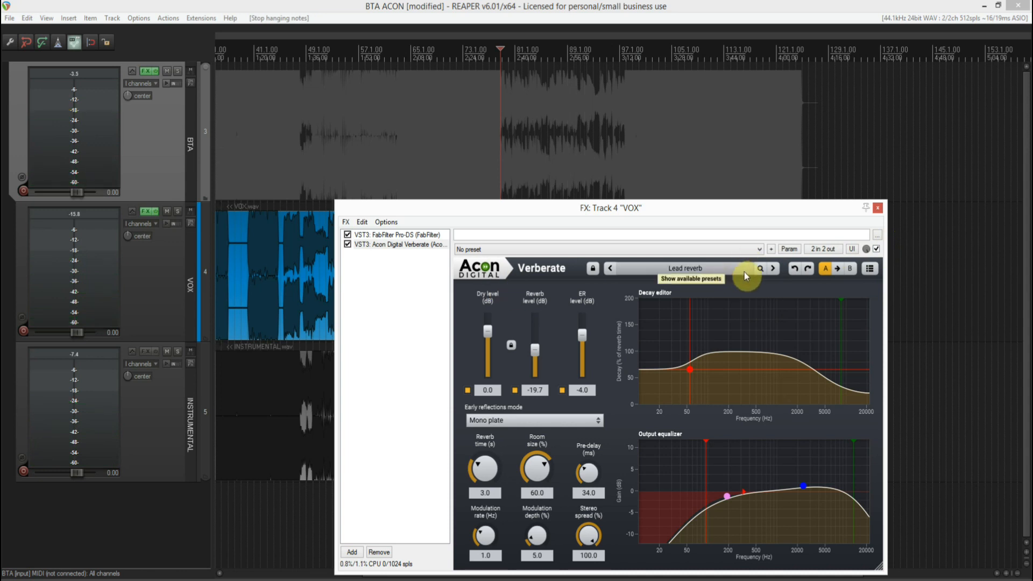
# Load the Long narrow synth hall preset and lower its reverb level to -22.7 dB while the song plays.
pyautogui.click(772, 270)
pyautogui.press('space')
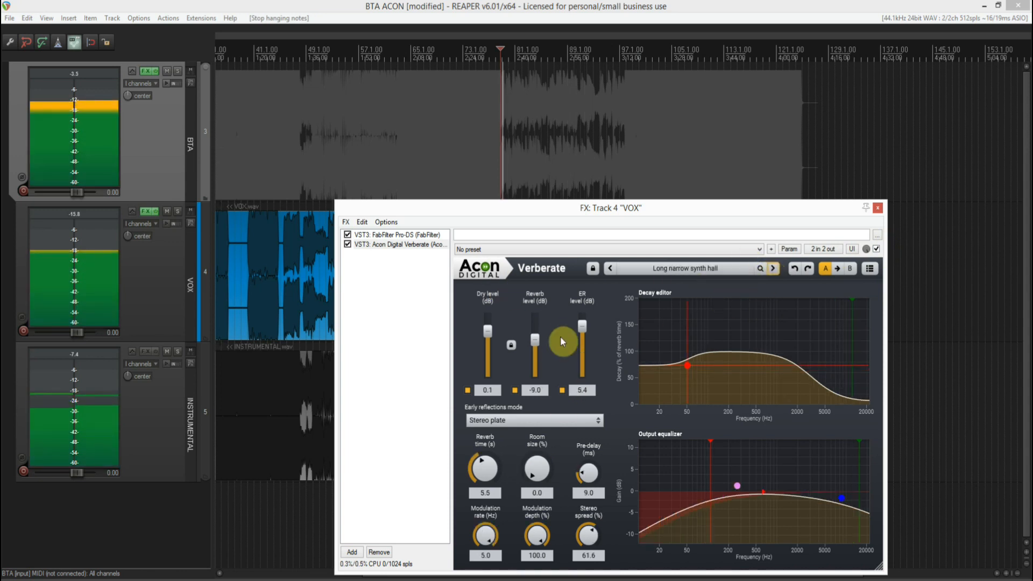
pyautogui.moveTo(540, 340); pyautogui.dragTo(539, 354)
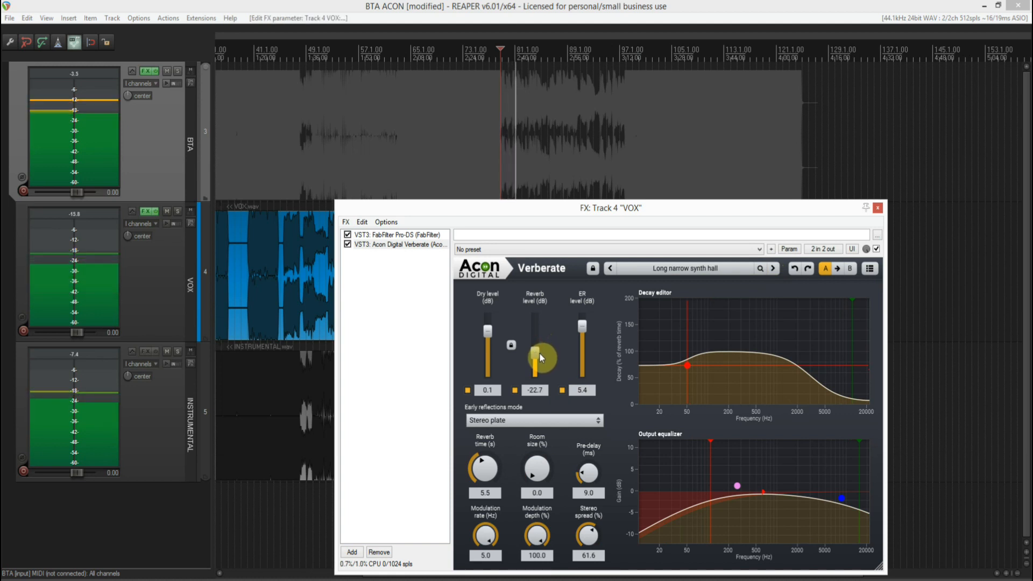
# Audition the Long wide synth hall preset at -21.5 dB reverb level, followed by Norwegian forest at -15.0 dB.
pyautogui.click(772, 268)
pyautogui.moveTo(527, 357); pyautogui.dragTo(536, 353)
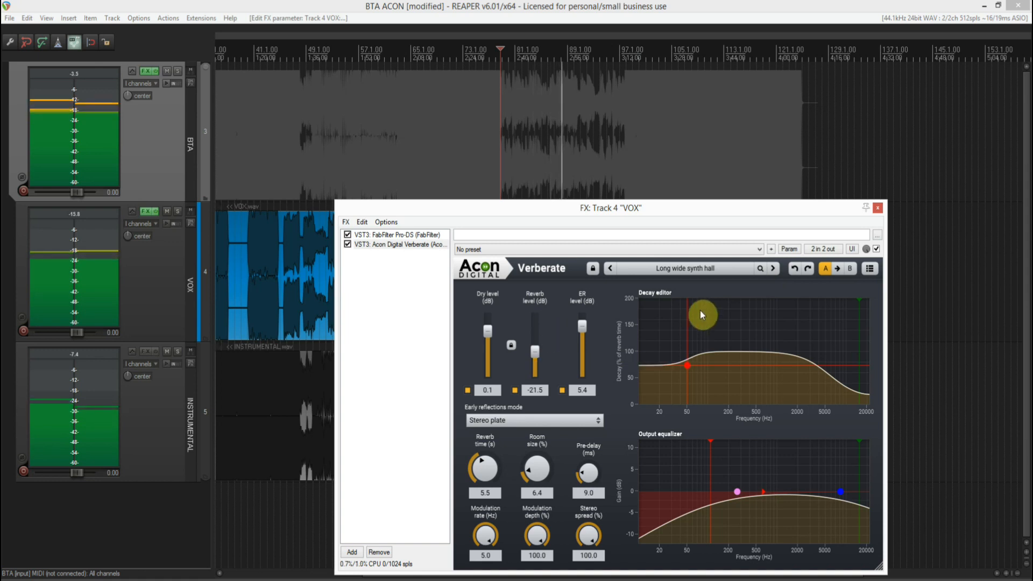
pyautogui.click(772, 268)
pyautogui.moveTo(536, 339); pyautogui.dragTo(536, 346)
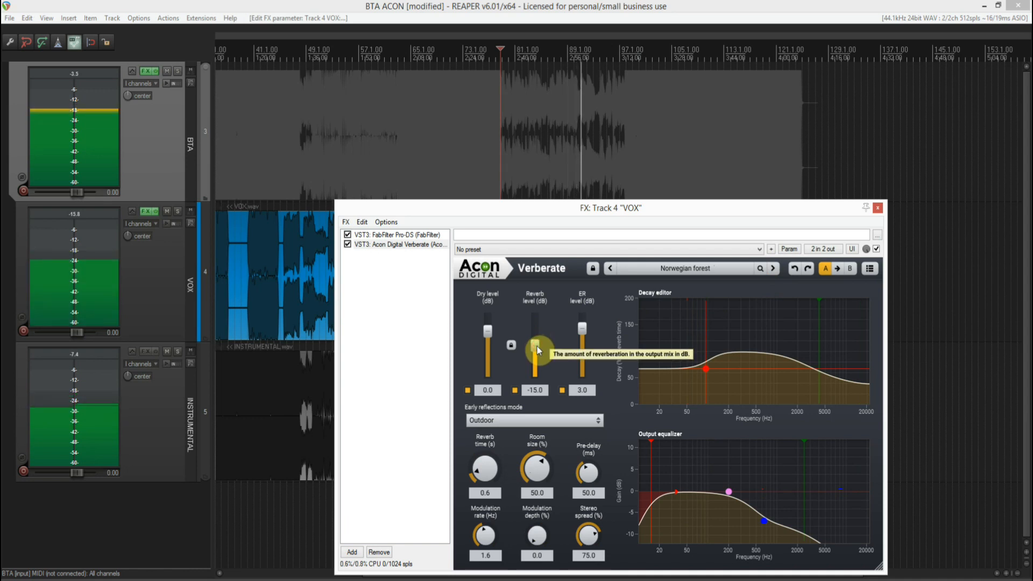
# Load the Parking lot preset, replay from about bar 79 and lower its reverb level to -23.3 dB.
pyautogui.click(773, 268)
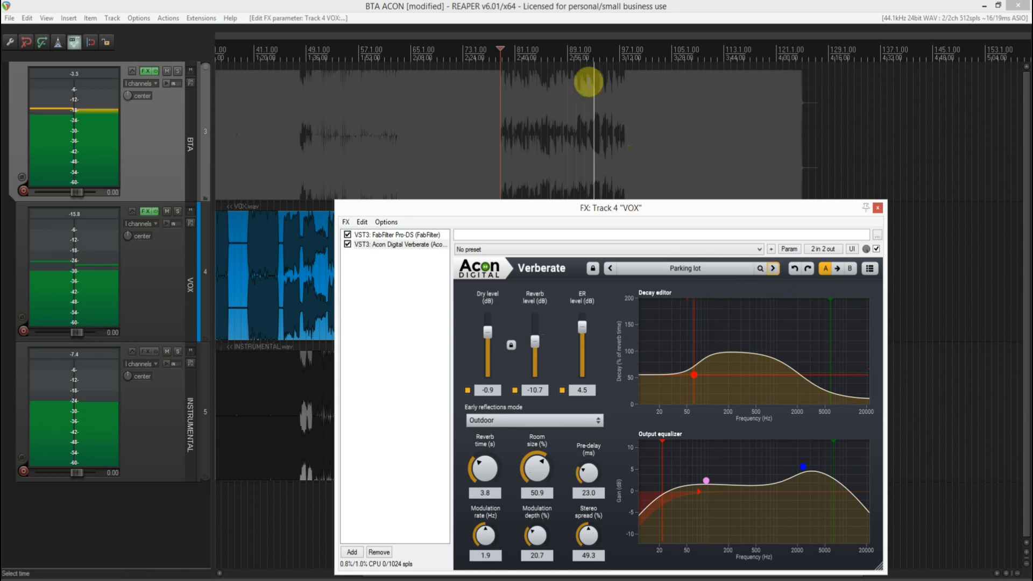
pyautogui.click(504, 51)
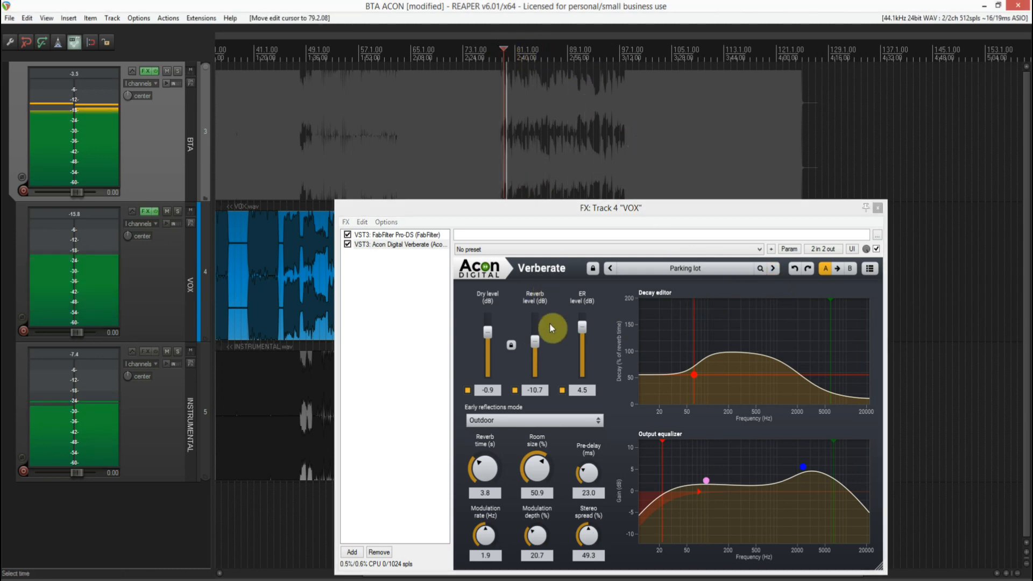
pyautogui.moveTo(537, 374); pyautogui.dragTo(536, 354)
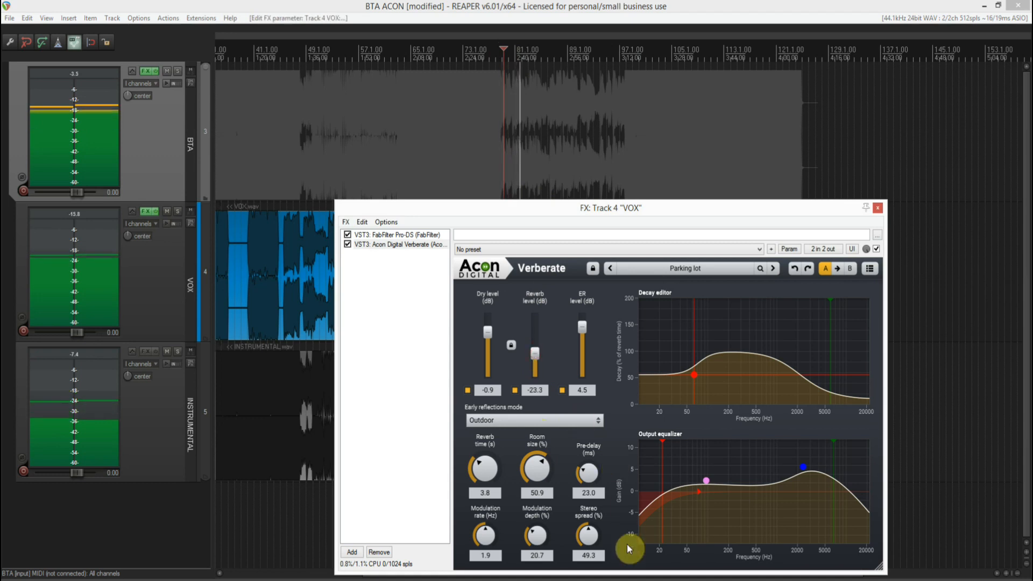
# Widen Parking lot's stereo spread to 87.3% and compare the vocals with Verberate bypassed and re-enabled.
pyautogui.moveTo(595, 540); pyautogui.dragTo(586, 478)
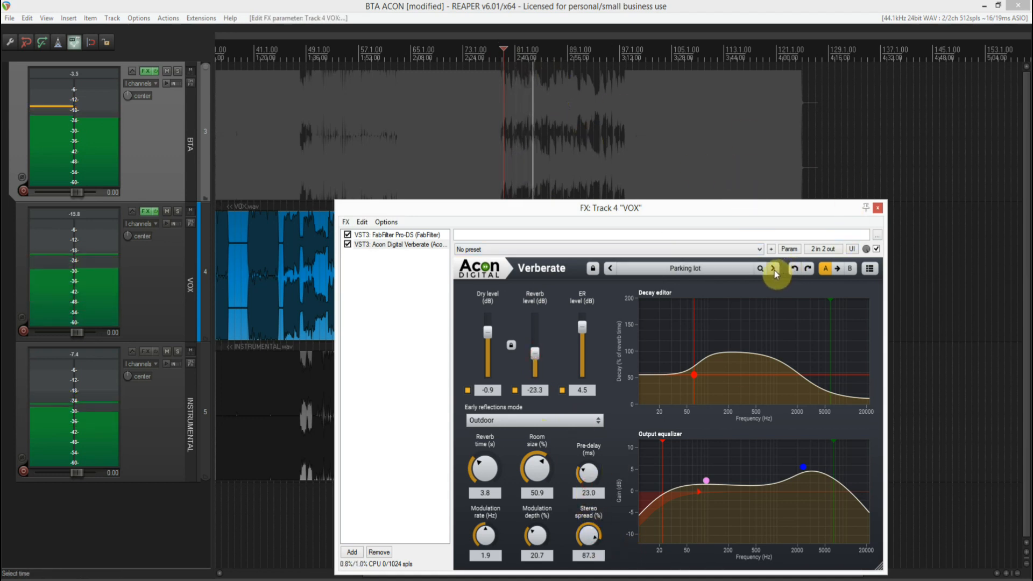
pyautogui.click(876, 249)
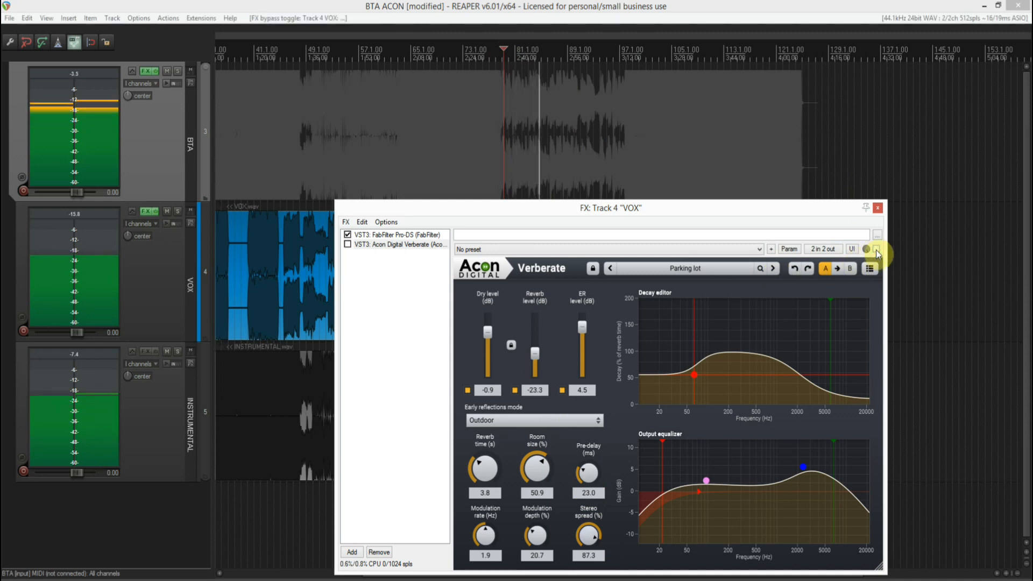
pyautogui.click(876, 249)
# Audition the Percussion dream and Percussion shimmer presets during playback, then stop the song.
pyautogui.click(773, 268)
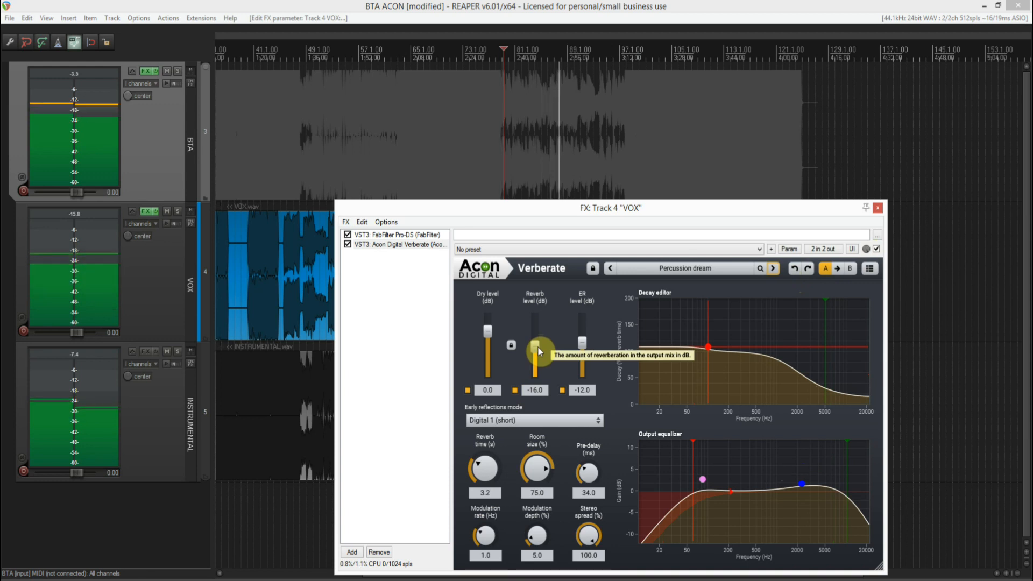
pyautogui.click(772, 267)
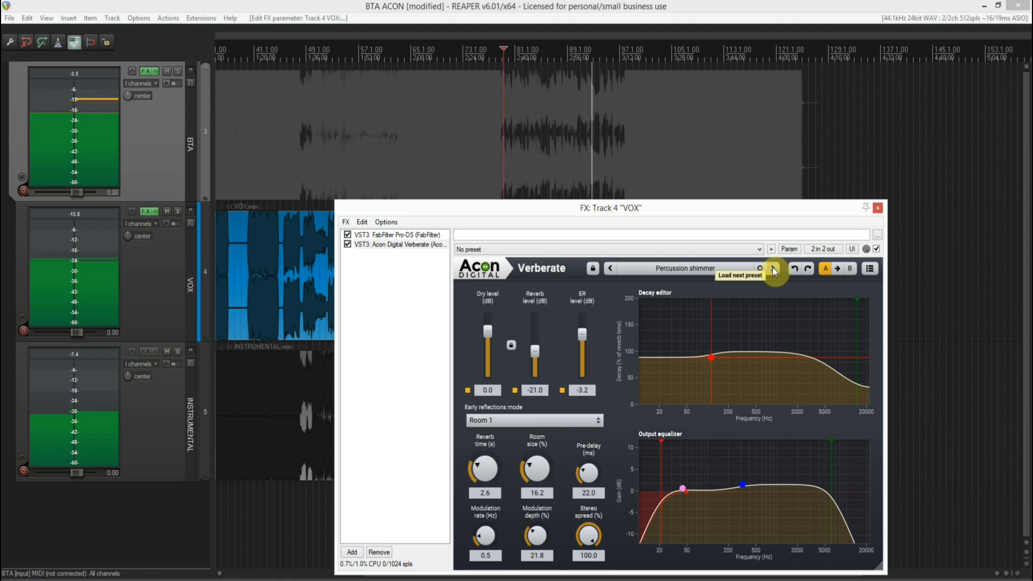
pyautogui.press('space')
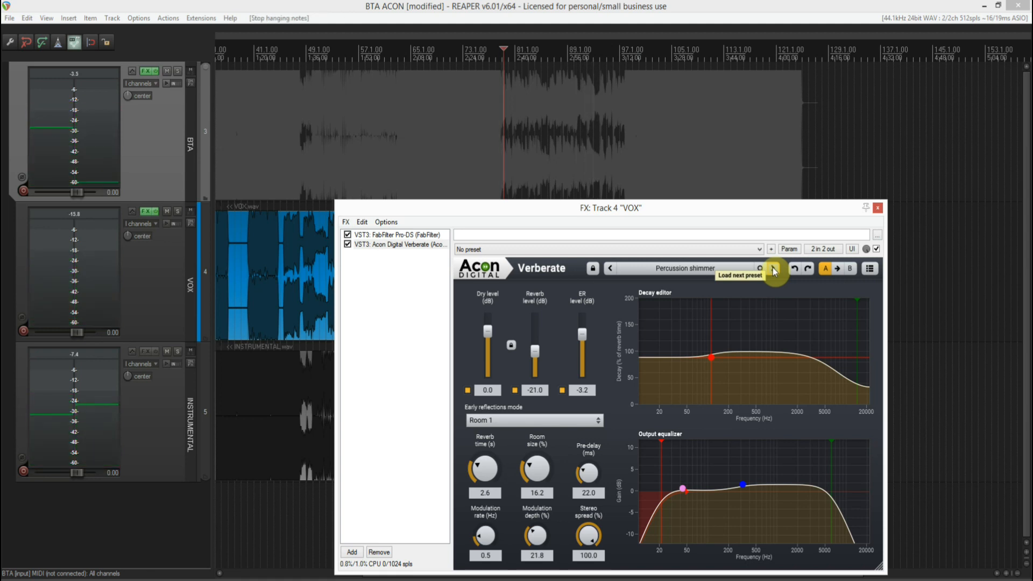
# Load the Piano hall preset, start playback and lower its reverb level to -19.1 dB.
pyautogui.click(773, 269)
pyautogui.press('space')
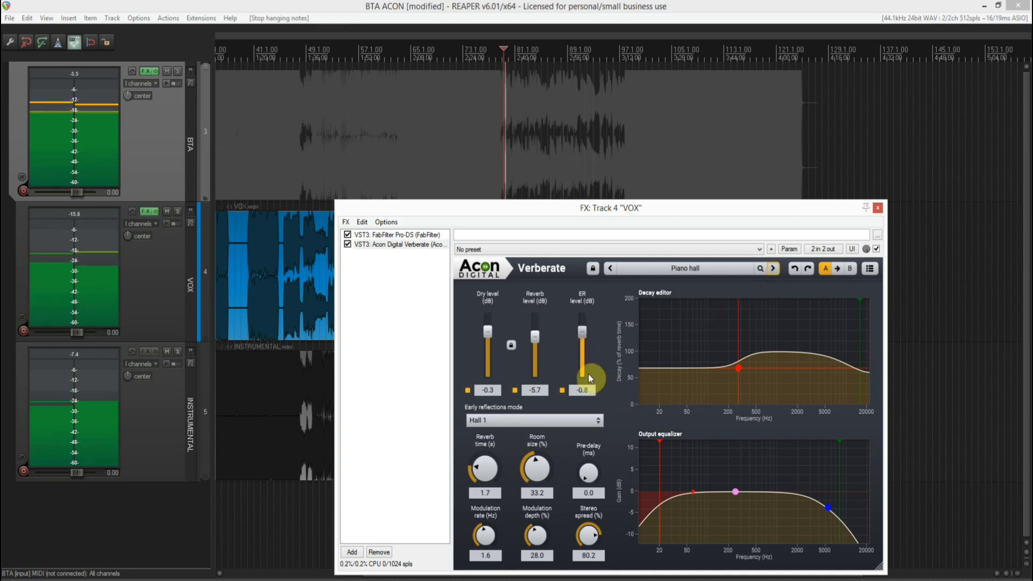
pyautogui.moveTo(543, 338); pyautogui.dragTo(541, 350)
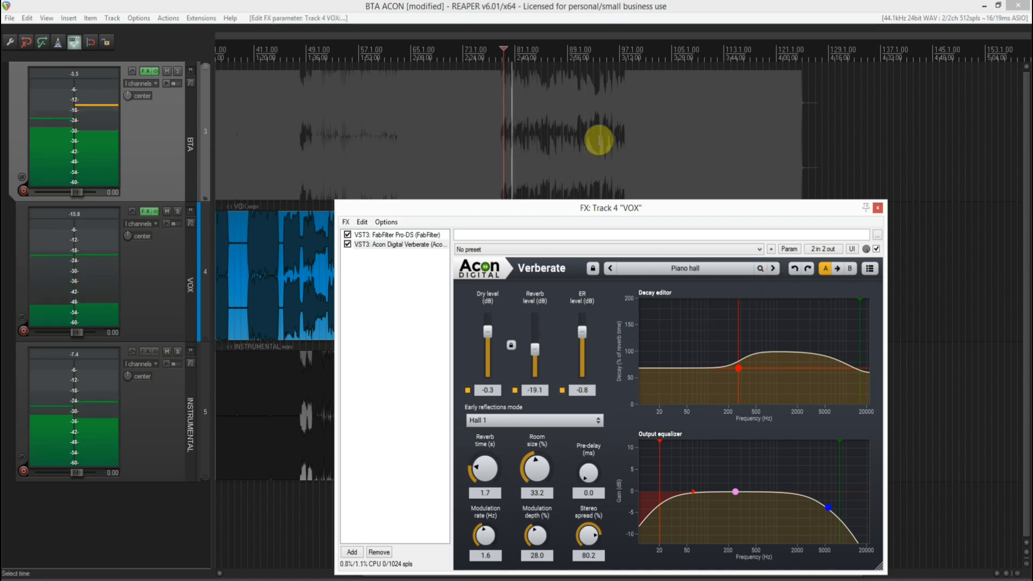
# Load the Saint Peter preset and lower its reverb level to -24.4 dB while the song plays.
pyautogui.click(775, 268)
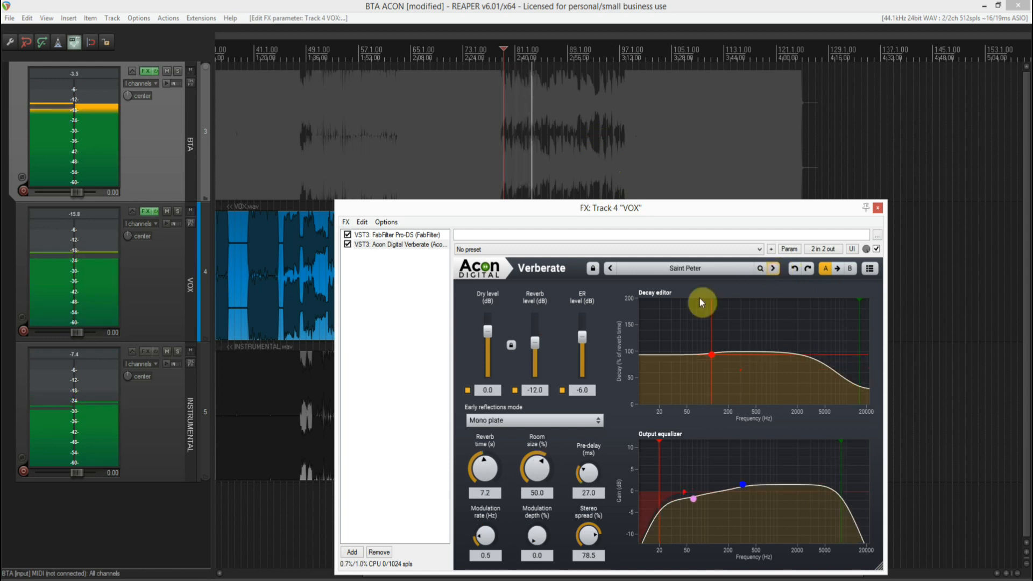
pyautogui.scroll(-3, 537, 352)
pyautogui.moveTo(537, 350); pyautogui.dragTo(538, 355)
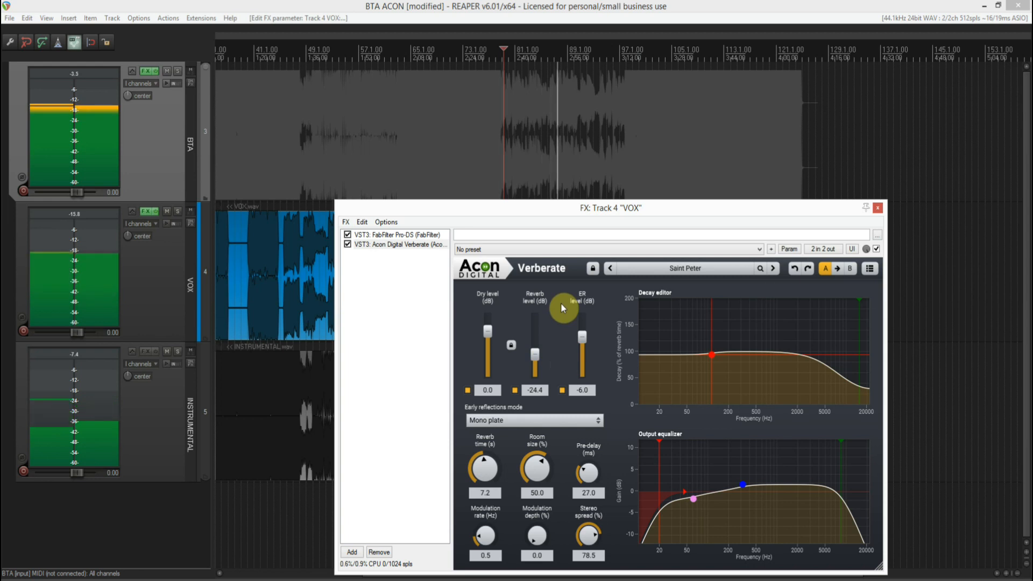
# Audition the Synth hall preset at -19.1 dB reverb level, followed by Waldbühne at -18.5 dB.
pyautogui.click(775, 268)
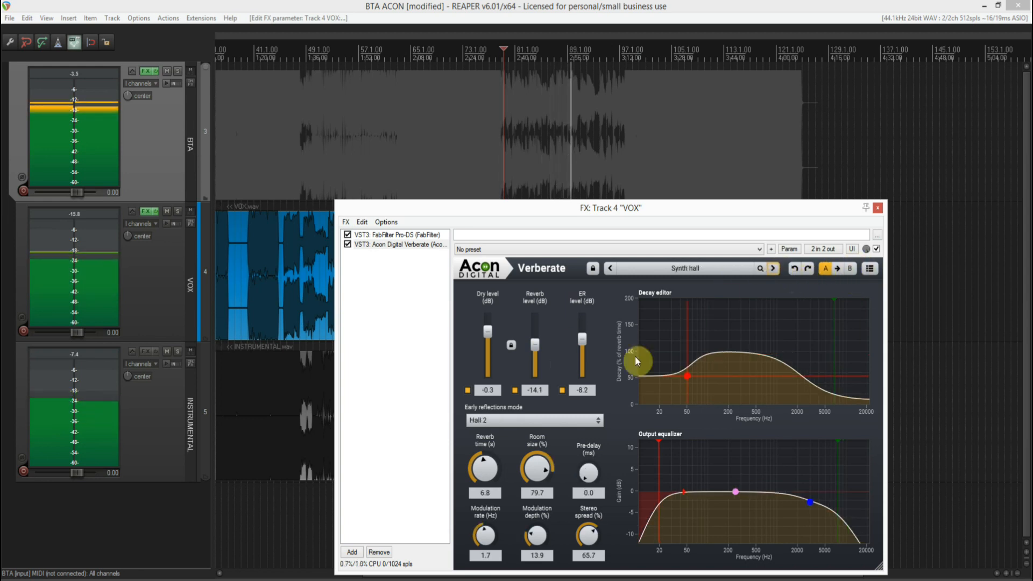
pyautogui.moveTo(539, 348); pyautogui.dragTo(538, 353)
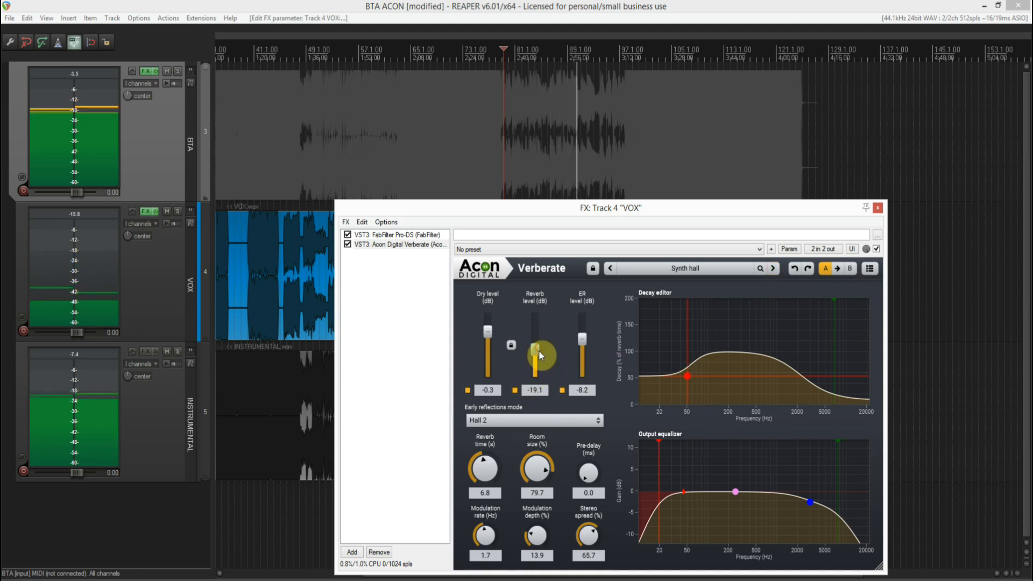
pyautogui.click(774, 267)
pyautogui.moveTo(535, 337)
pyautogui.mouseDown()
pyautogui.moveTo(547, 341)
pyautogui.moveTo(540, 336)
pyautogui.moveTo(539, 348)
pyautogui.mouseUp()
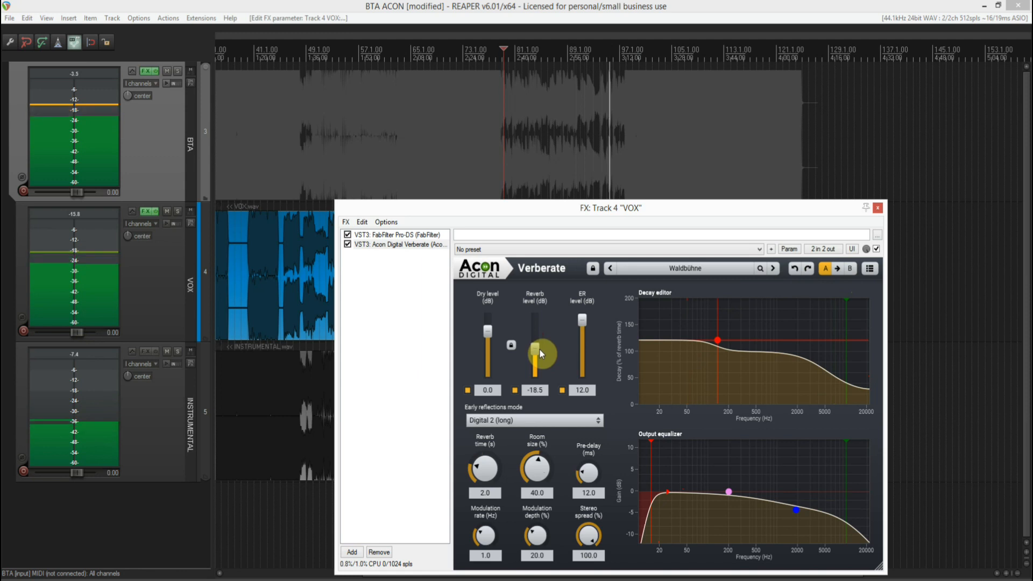
# Load the Warm welcome preset and move playback back to about bar 92.
pyautogui.click(773, 269)
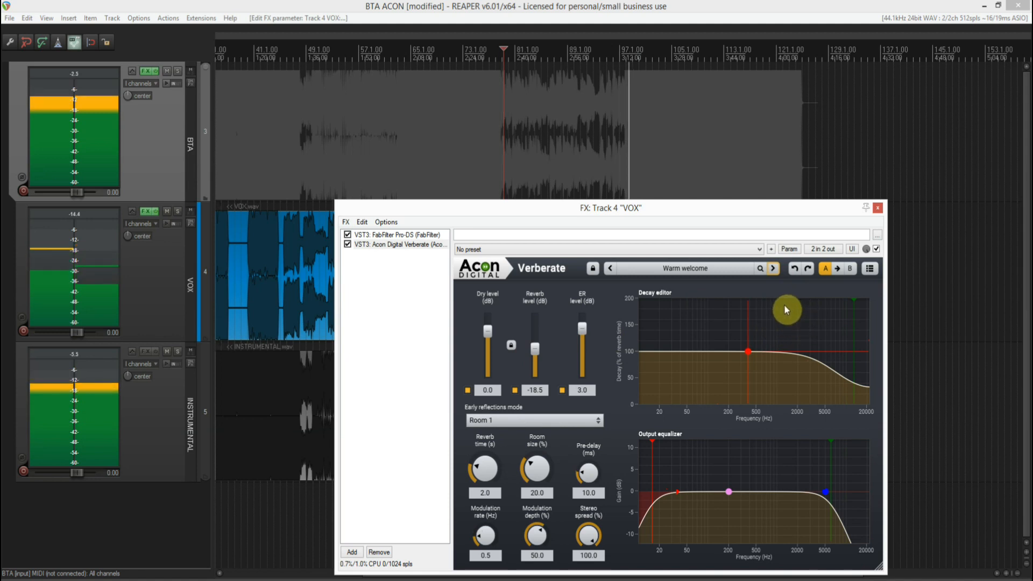
pyautogui.click(589, 54)
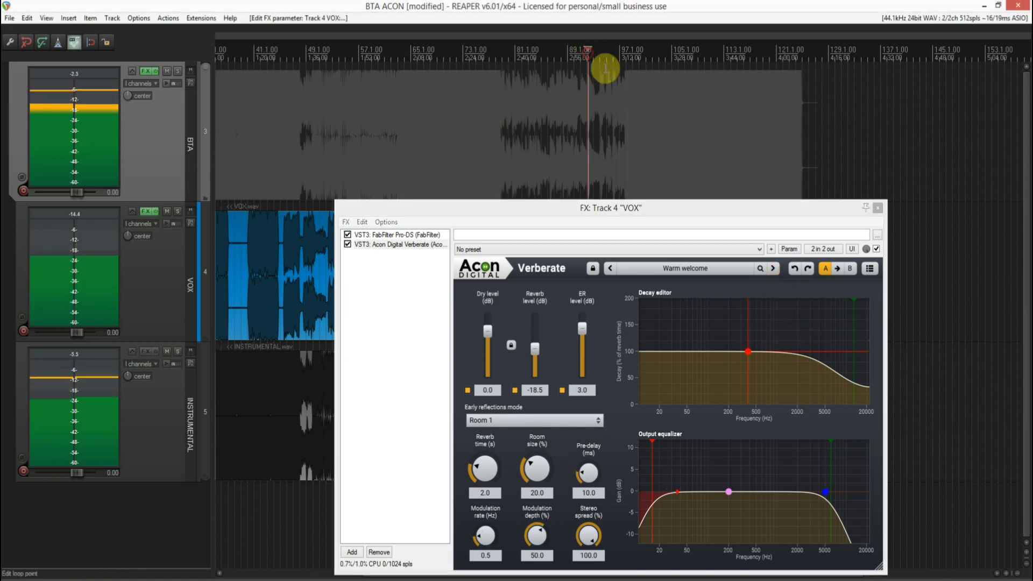
# Load the Reset preset and adjust its reverb level to -24.4 dB.
pyautogui.click(772, 269)
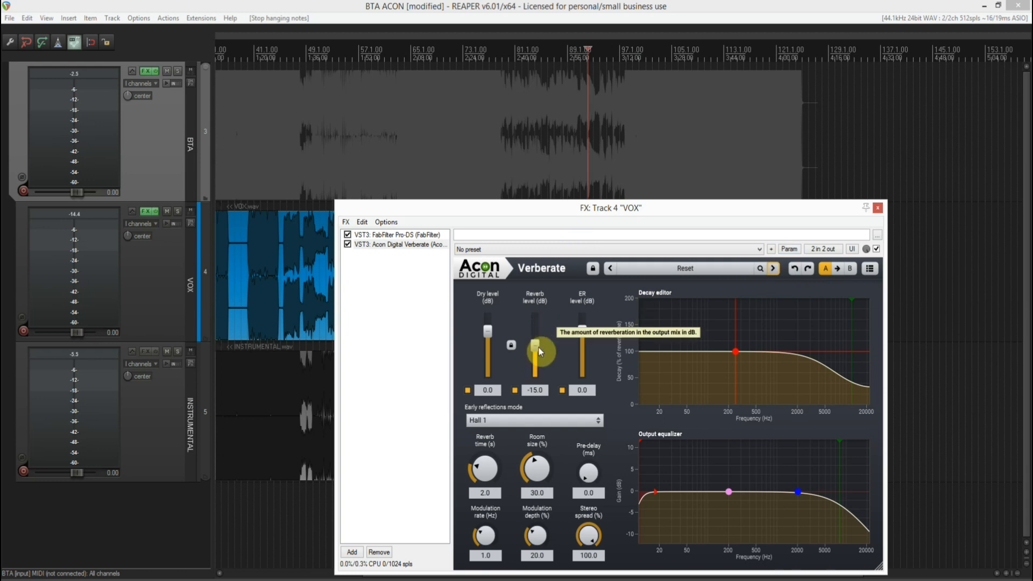
pyautogui.moveTo(535, 359); pyautogui.dragTo(538, 350)
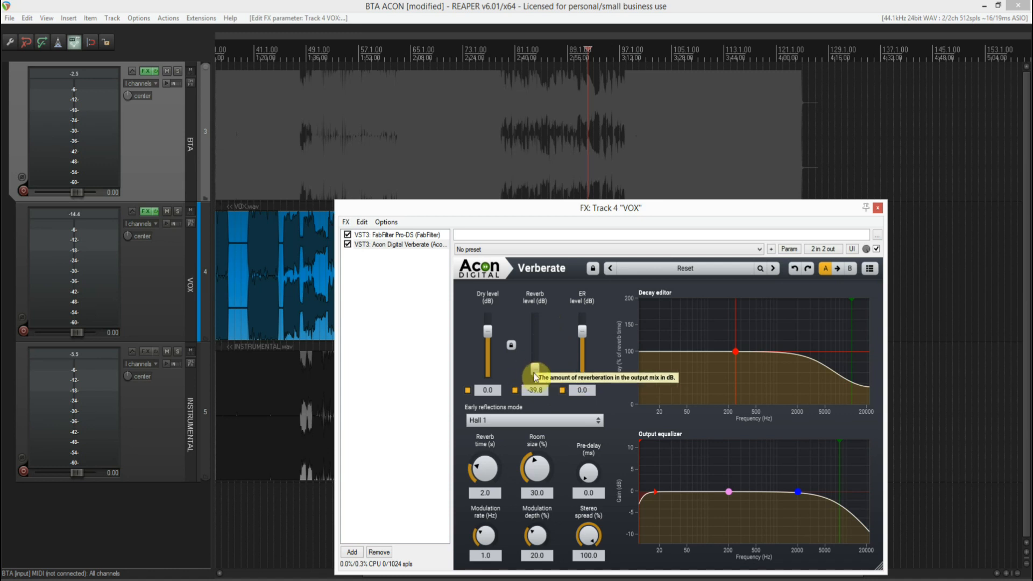
pyautogui.moveTo(535, 350); pyautogui.dragTo(537, 355)
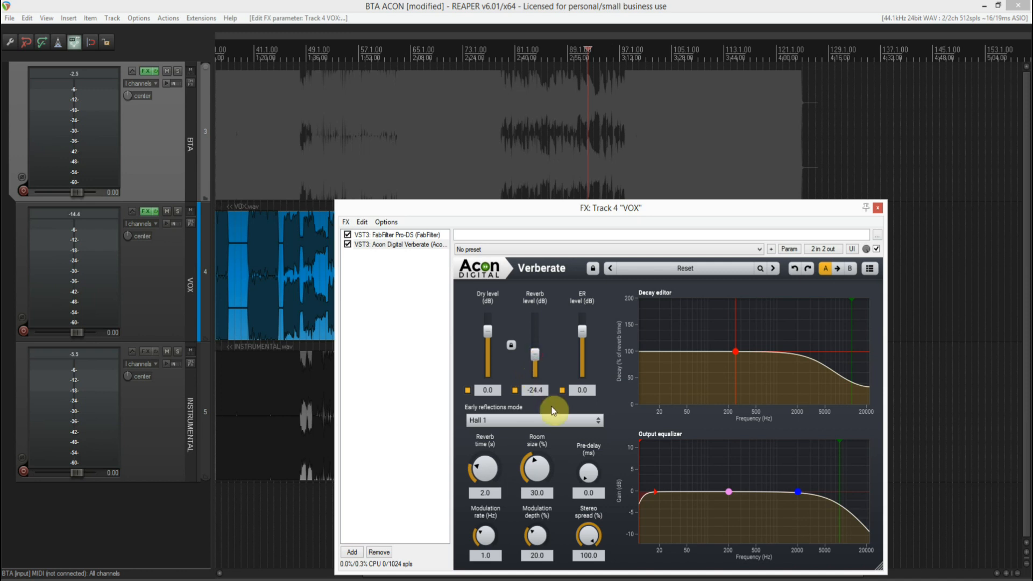